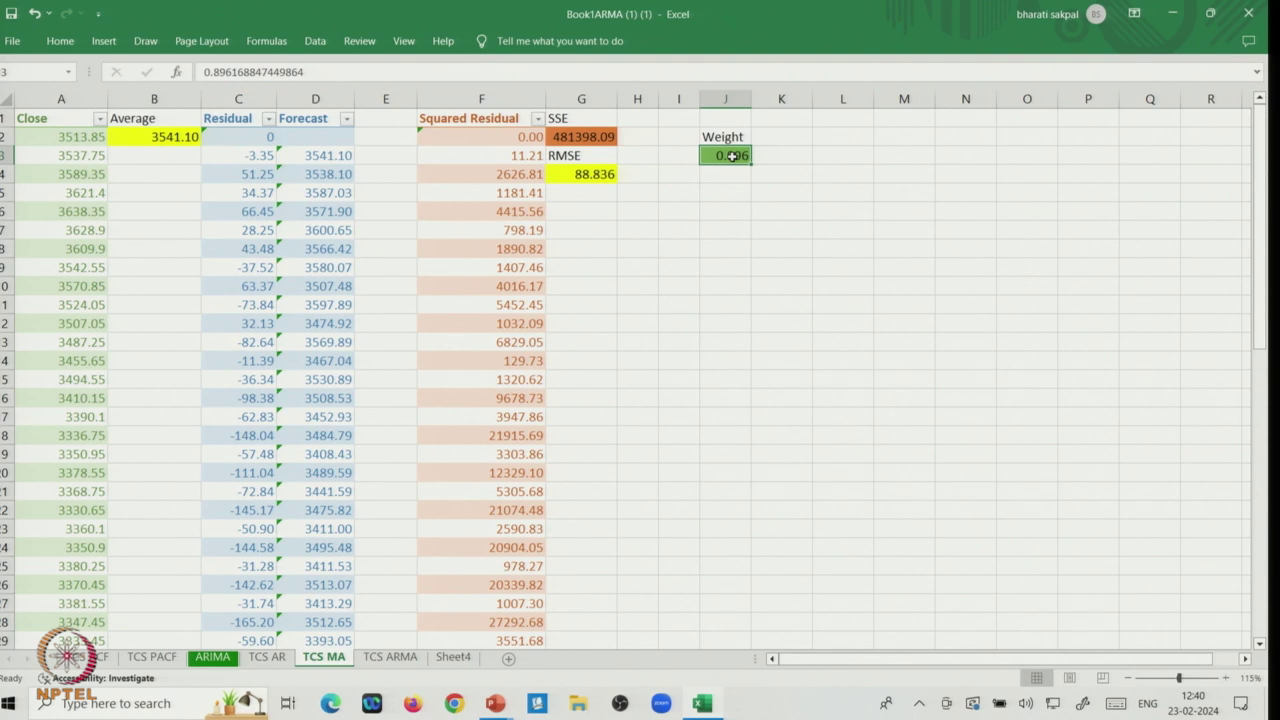
# Set the weight in J3 to 0.5 and check the first forecast formula in D3
pyautogui.write('5')
pyautogui.press('Return')
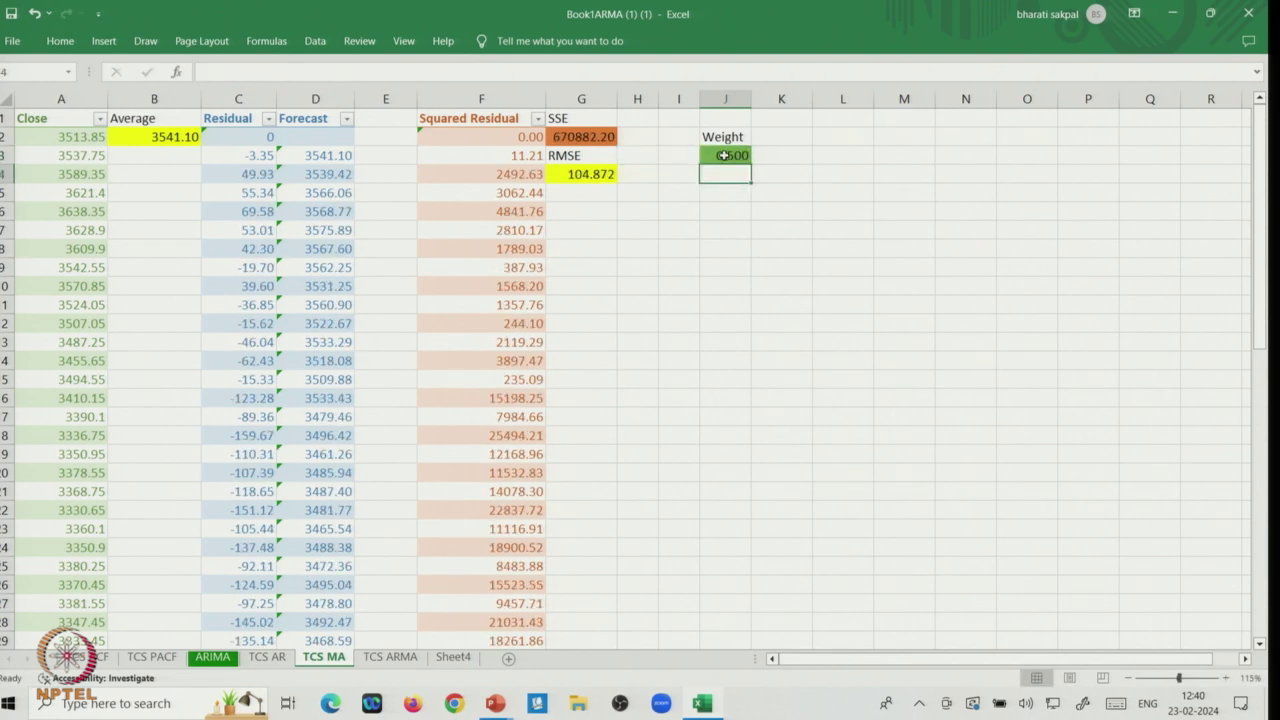
pyautogui.doubleClick(323, 156)
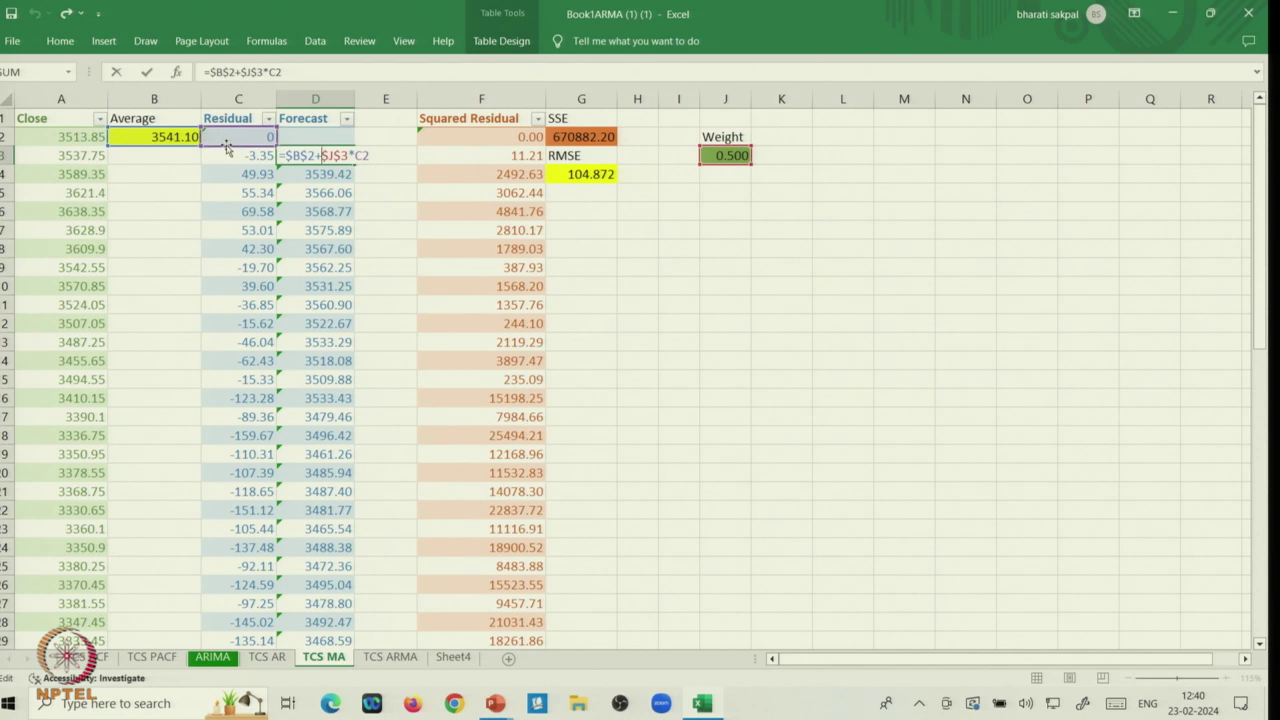
pyautogui.hotkey('ctrl', 'Return')
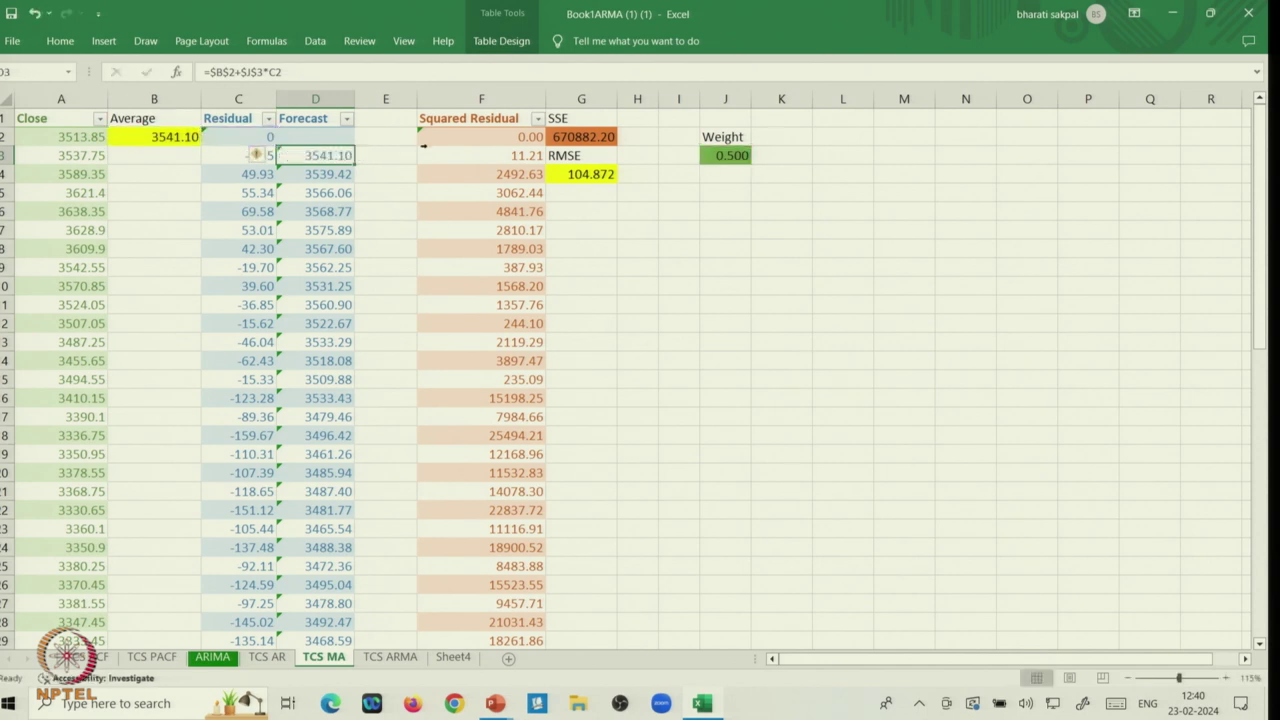
# Build a check formula in L3 that adds the average to the weight times the first residual, =B2+J3*C2
pyautogui.click(839, 156)
pyautogui.write('=')
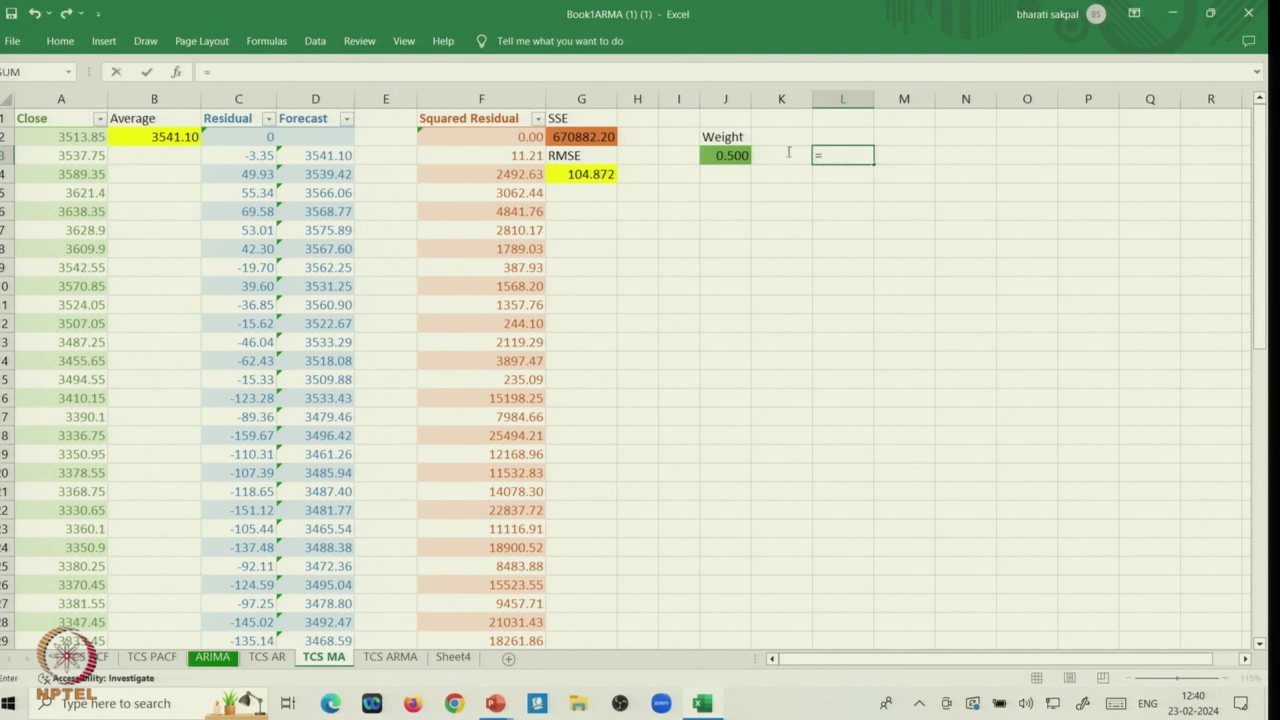
pyautogui.click(160, 134)
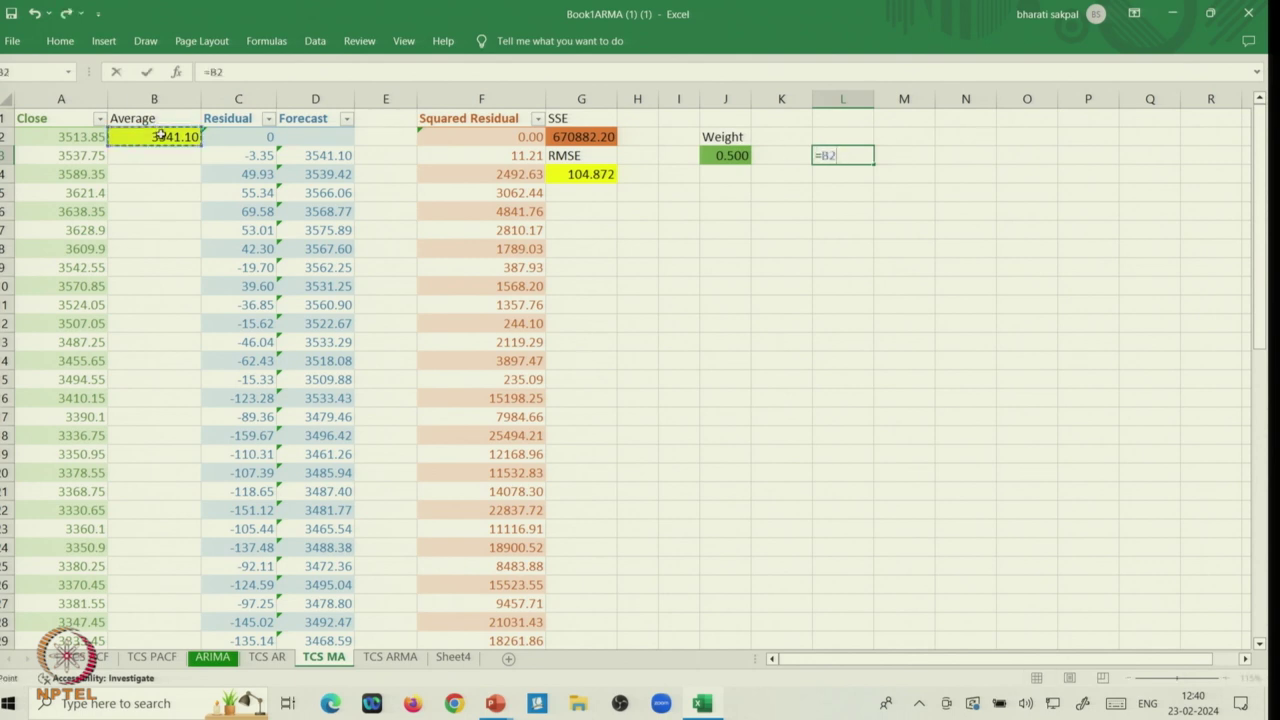
pyautogui.write('+')
pyautogui.click(722, 155)
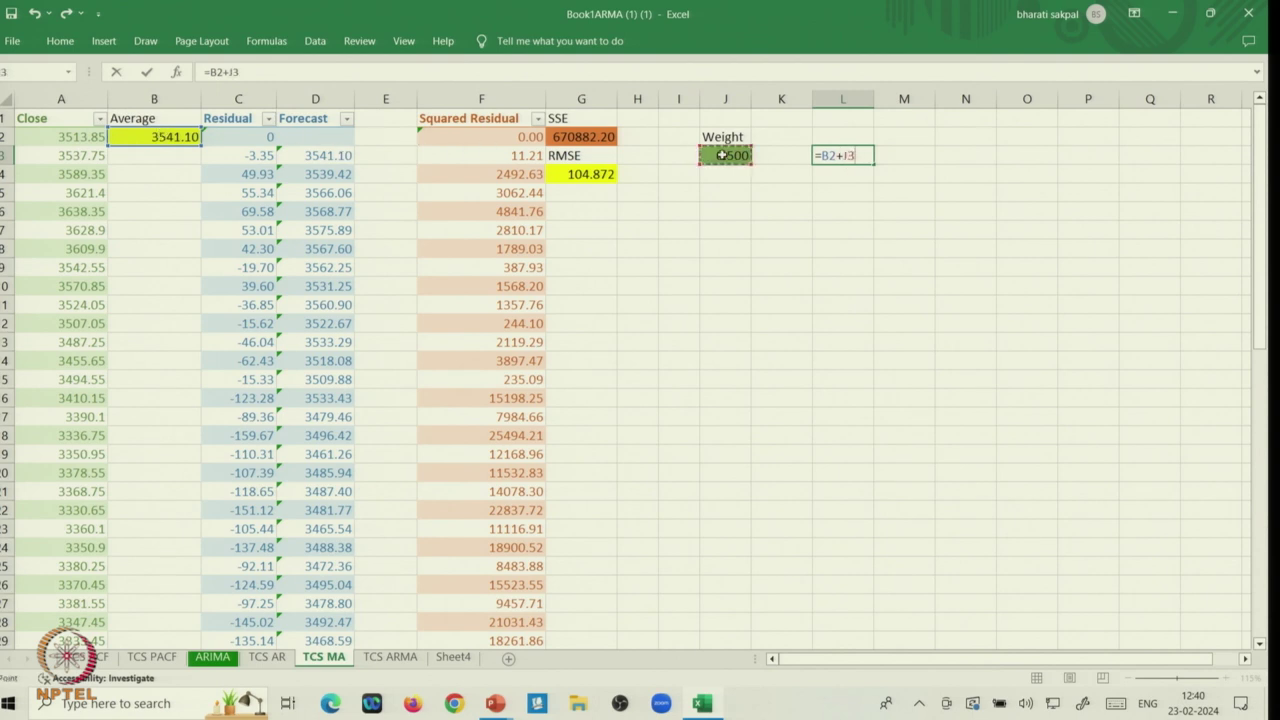
pyautogui.write('*')
pyautogui.click(257, 136)
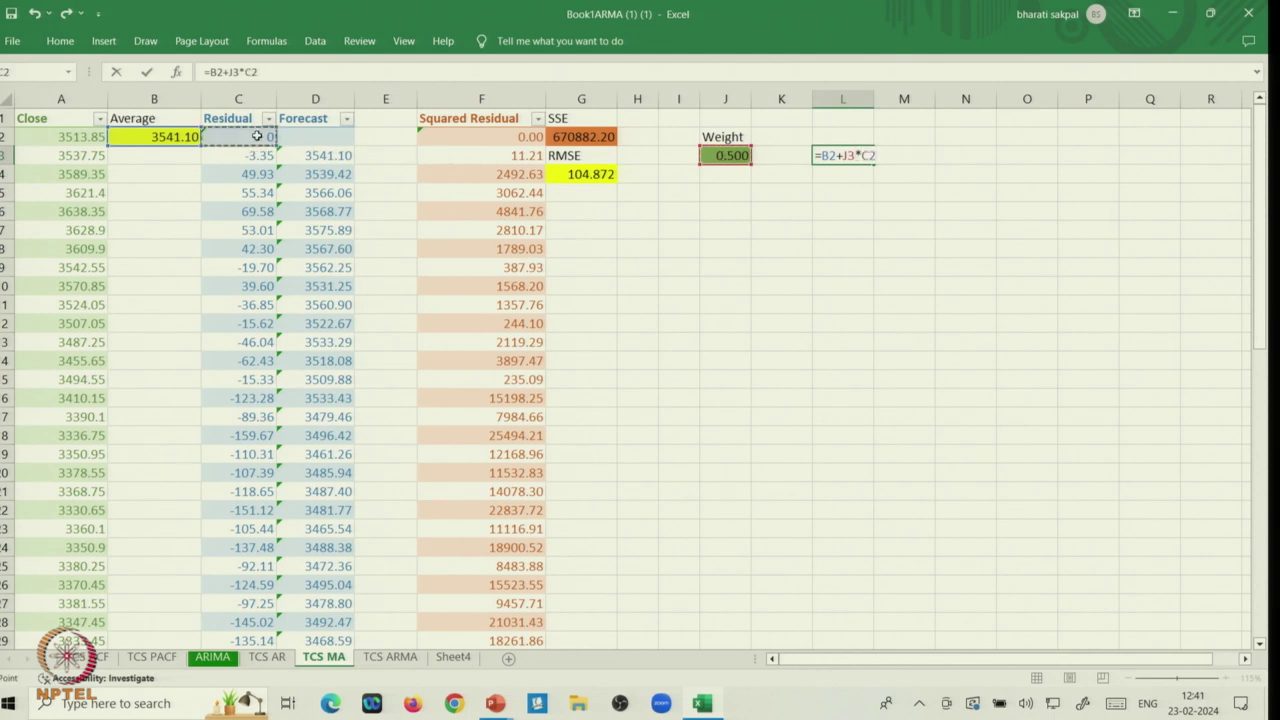
# Handwrite the general moving-average equation ŷt = ȳ + γ × εt−1 on the empty cells beside the data and circle it
pyautogui.moveTo(858, 402); pyautogui.dragTo(874, 447)
pyautogui.moveTo(870, 396)
pyautogui.mouseDown()
pyautogui.moveTo(872, 420)
pyautogui.moveTo(904, 407)
pyautogui.mouseUp()
pyautogui.moveTo(890, 429); pyautogui.dragTo(945, 372)
pyautogui.moveTo(943, 380)
pyautogui.mouseDown()
pyautogui.moveTo(942, 418)
pyautogui.moveTo(941, 357)
pyautogui.moveTo(987, 389)
pyautogui.moveTo(975, 403)
pyautogui.mouseUp()
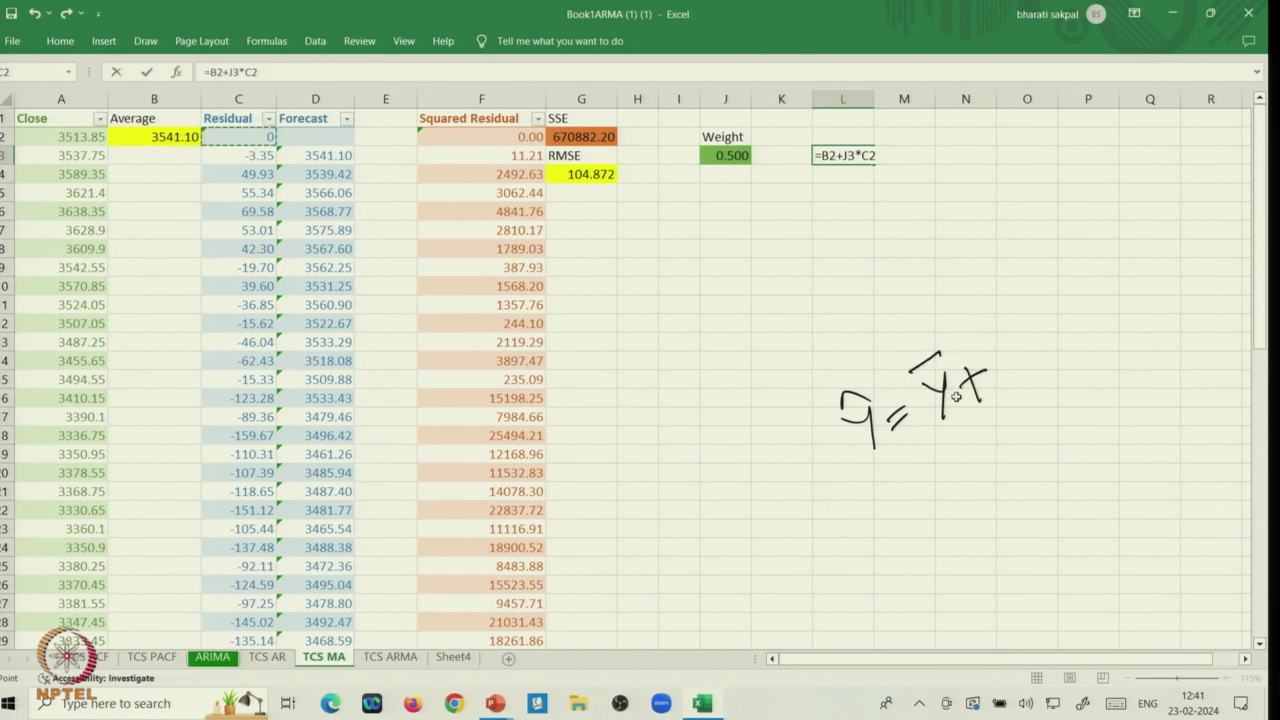
pyautogui.moveTo(1020, 334)
pyautogui.mouseDown()
pyautogui.moveTo(1040, 340)
pyautogui.moveTo(1036, 355)
pyautogui.mouseUp()
pyautogui.moveTo(1072, 312)
pyautogui.mouseDown()
pyautogui.moveTo(1070, 340)
pyautogui.moveTo(1102, 330)
pyautogui.mouseUp()
pyautogui.moveTo(1090, 330); pyautogui.dragTo(1096, 350)
pyautogui.moveTo(866, 487)
pyautogui.mouseDown()
pyautogui.moveTo(1150, 348)
pyautogui.moveTo(775, 455)
pyautogui.moveTo(920, 470)
pyautogui.moveTo(884, 462)
pyautogui.mouseUp()
pyautogui.moveTo(880, 448); pyautogui.dragTo(905, 444)
pyautogui.moveTo(1104, 334)
pyautogui.mouseDown()
pyautogui.moveTo(1124, 326)
pyautogui.moveTo(1142, 340)
pyautogui.mouseUp()
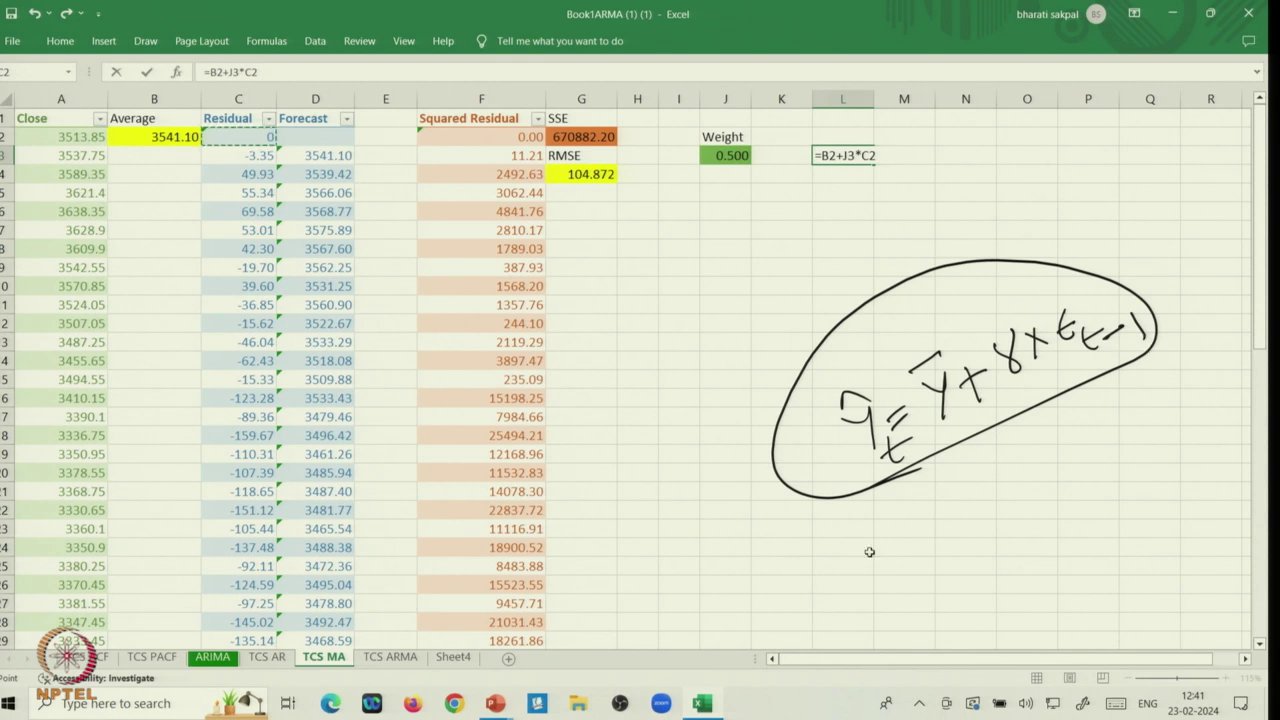
# Handwrite ŷ2 = ȳ + γ × ε1 below the circled equation, with an arrow linking the weight cell to γ and a downward arrow
pyautogui.moveTo(876, 536)
pyautogui.mouseDown()
pyautogui.moveTo(912, 528)
pyautogui.moveTo(914, 556)
pyautogui.moveTo(968, 552)
pyautogui.moveTo(922, 510)
pyautogui.moveTo(972, 509)
pyautogui.mouseUp()
pyautogui.moveTo(966, 524); pyautogui.dragTo(988, 518)
pyautogui.moveTo(990, 502)
pyautogui.mouseDown()
pyautogui.moveTo(1016, 490)
pyautogui.moveTo(1018, 512)
pyautogui.mouseUp()
pyautogui.moveTo(988, 478)
pyautogui.mouseDown()
pyautogui.moveTo(1010, 468)
pyautogui.moveTo(1068, 486)
pyautogui.mouseUp()
pyautogui.moveTo(1057, 476)
pyautogui.mouseDown()
pyautogui.moveTo(1056, 500)
pyautogui.moveTo(1092, 440)
pyautogui.mouseUp()
pyautogui.moveTo(736, 166)
pyautogui.mouseDown()
pyautogui.moveTo(682, 226)
pyautogui.moveTo(765, 602)
pyautogui.moveTo(1096, 496)
pyautogui.mouseUp()
pyautogui.moveTo(1121, 443); pyautogui.dragTo(1120, 465)
pyautogui.moveTo(1160, 428)
pyautogui.mouseDown()
pyautogui.moveTo(1162, 458)
pyautogui.moveTo(1176, 455)
pyautogui.mouseUp()
pyautogui.moveTo(1136, 508)
pyautogui.mouseDown()
pyautogui.moveTo(1152, 588)
pyautogui.moveTo(1231, 566)
pyautogui.mouseUp()
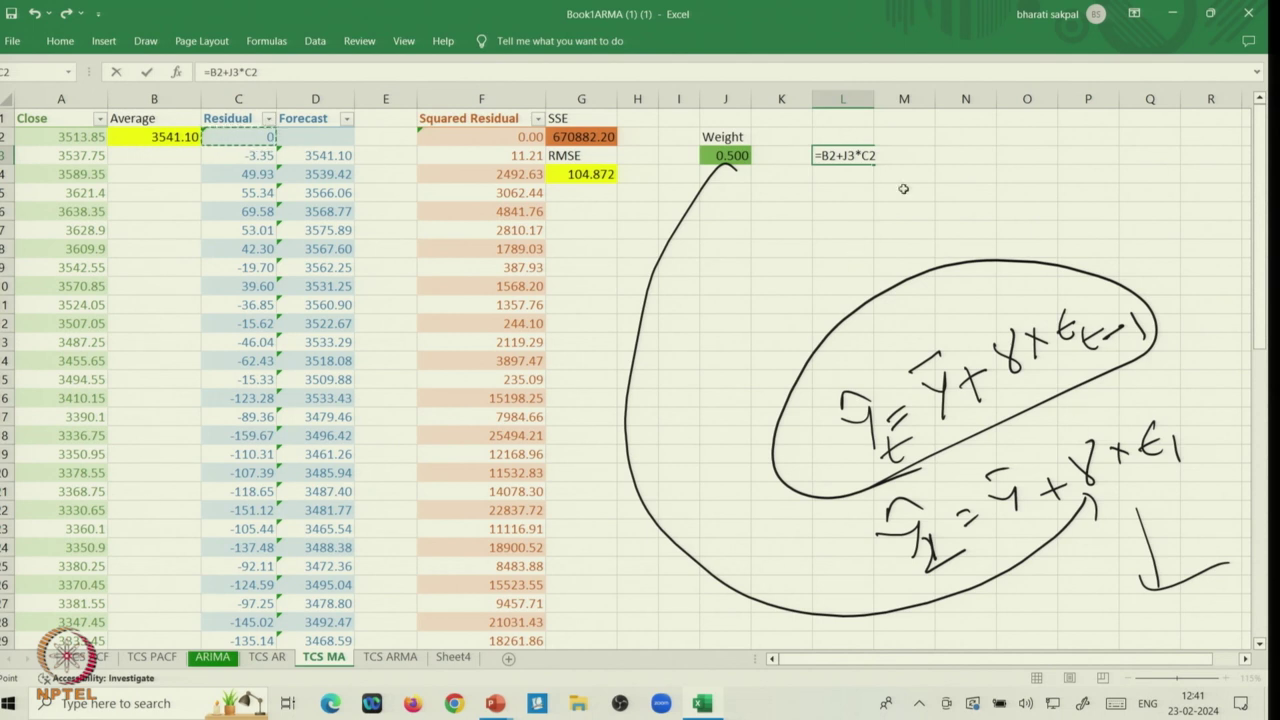
# Commit the formula in L3 and compare it with the forecast in D3 and the weight in J3
pyautogui.hotkey('ctrl', 'Return')
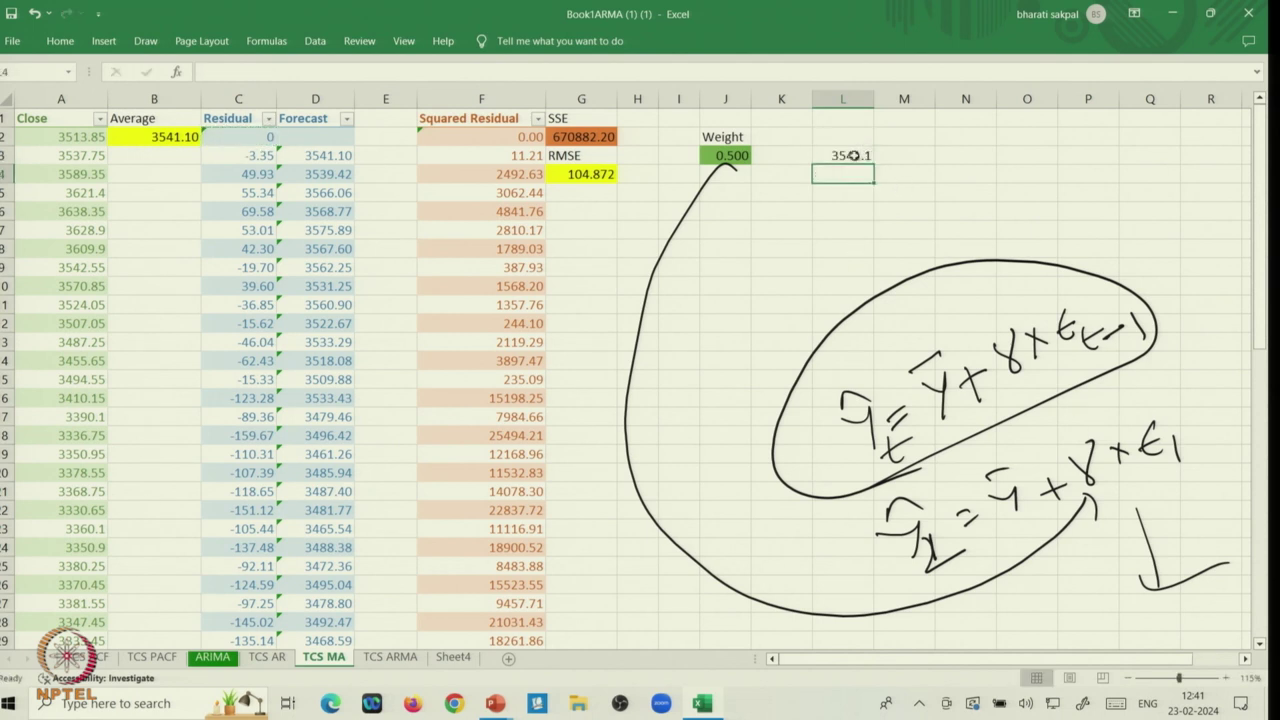
pyautogui.click(320, 160)
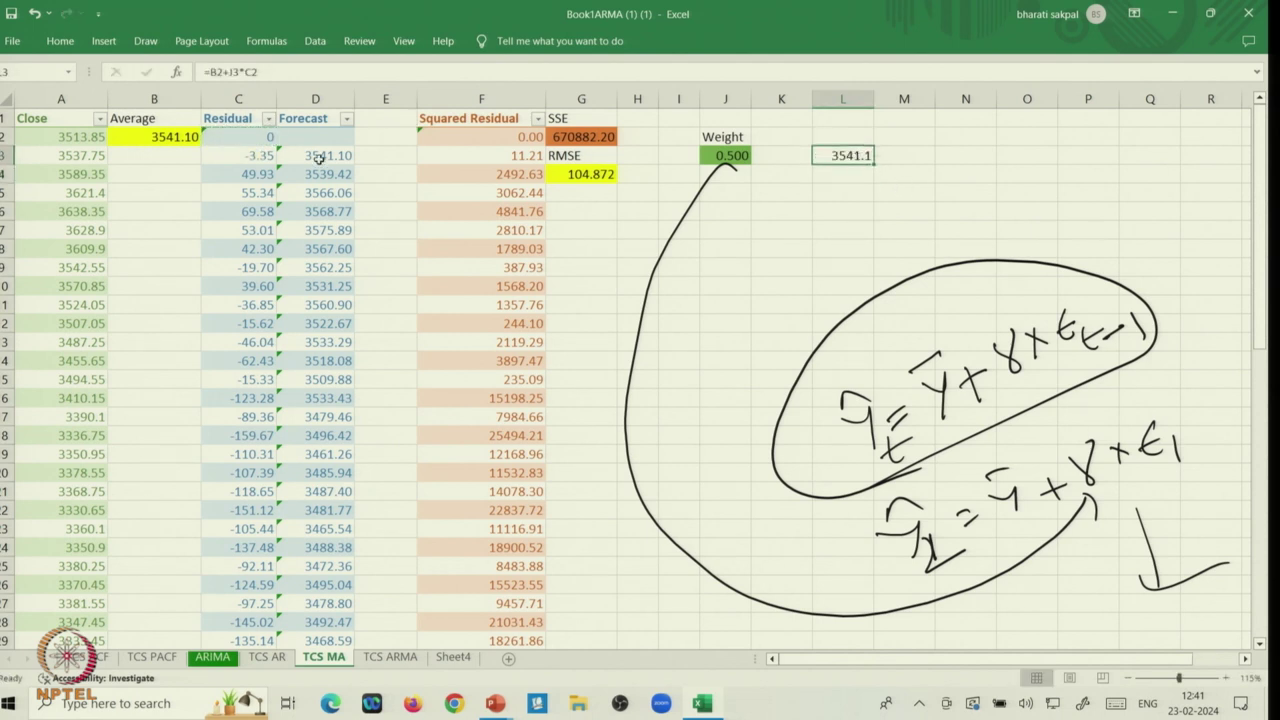
pyautogui.click(720, 159)
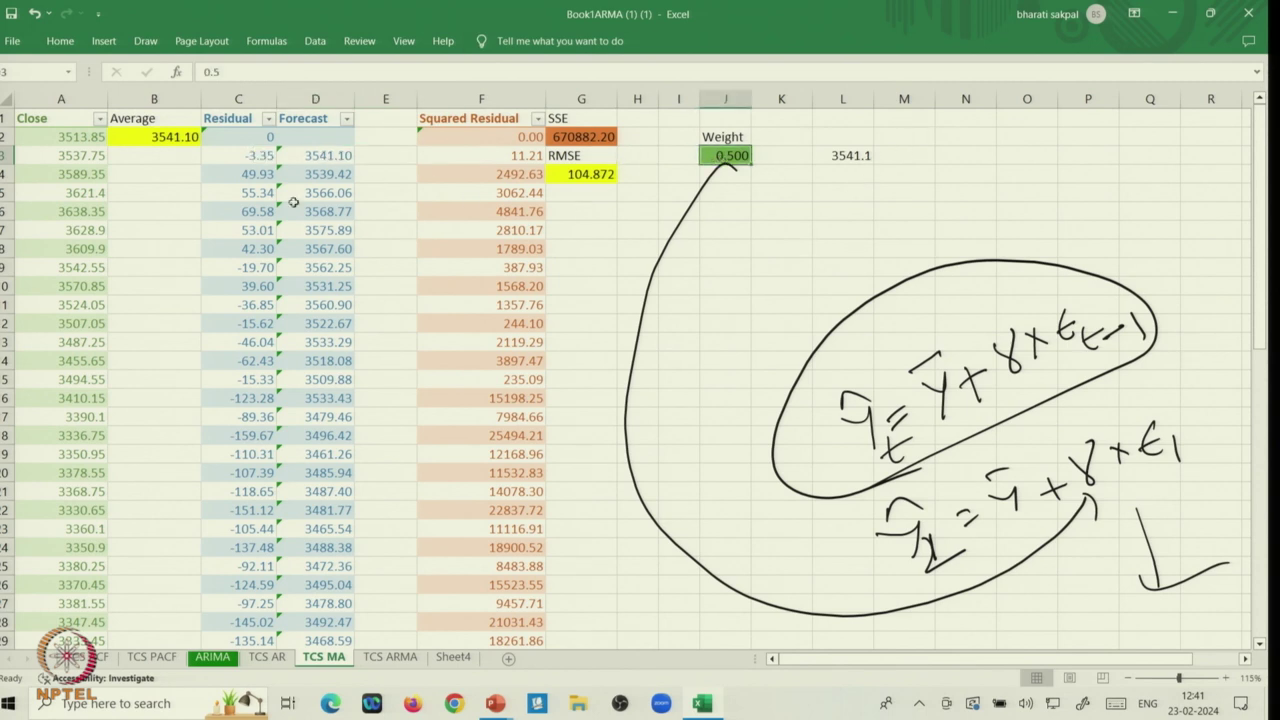
pyautogui.click(838, 157)
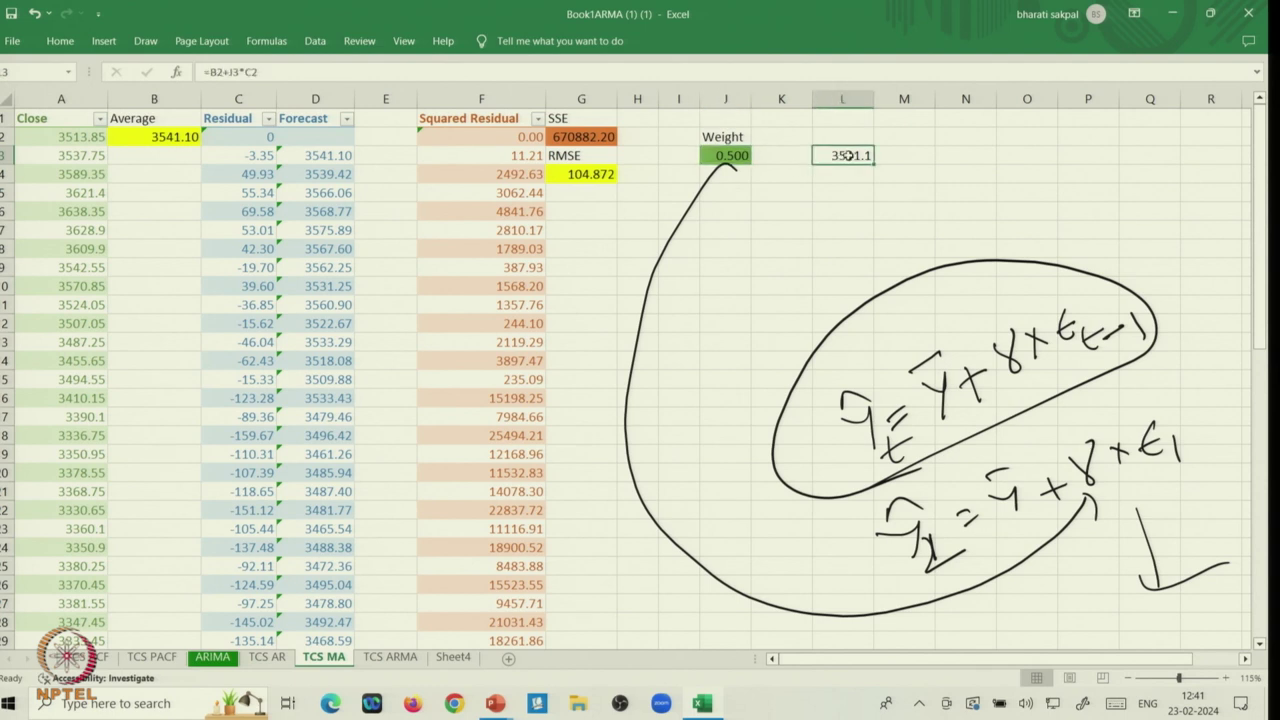
pyautogui.click(917, 157)
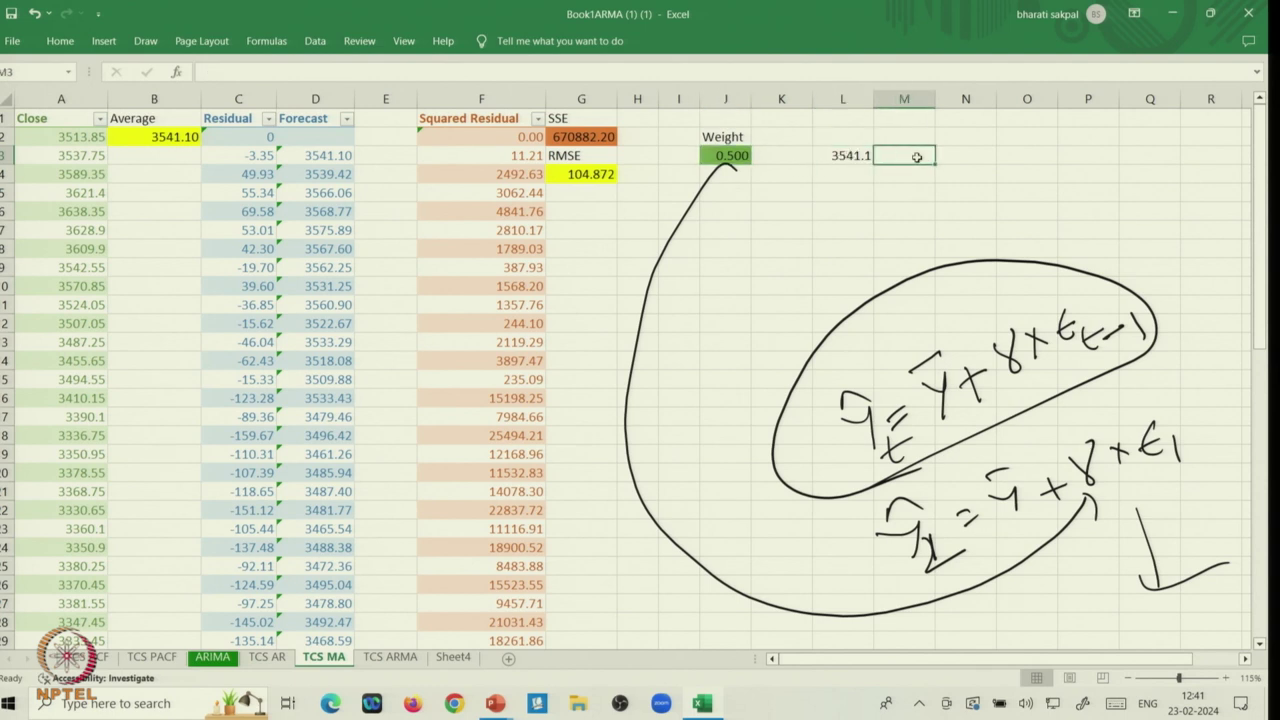
pyautogui.write('=')
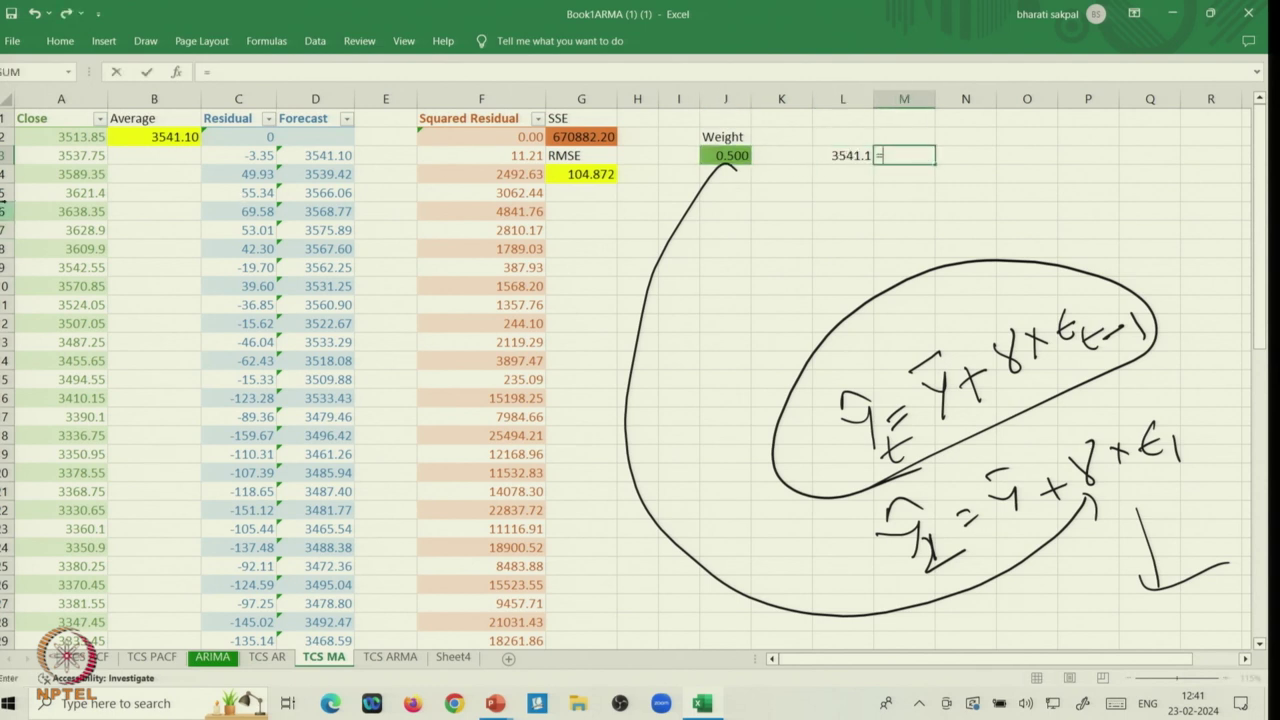
pyautogui.click(64, 158)
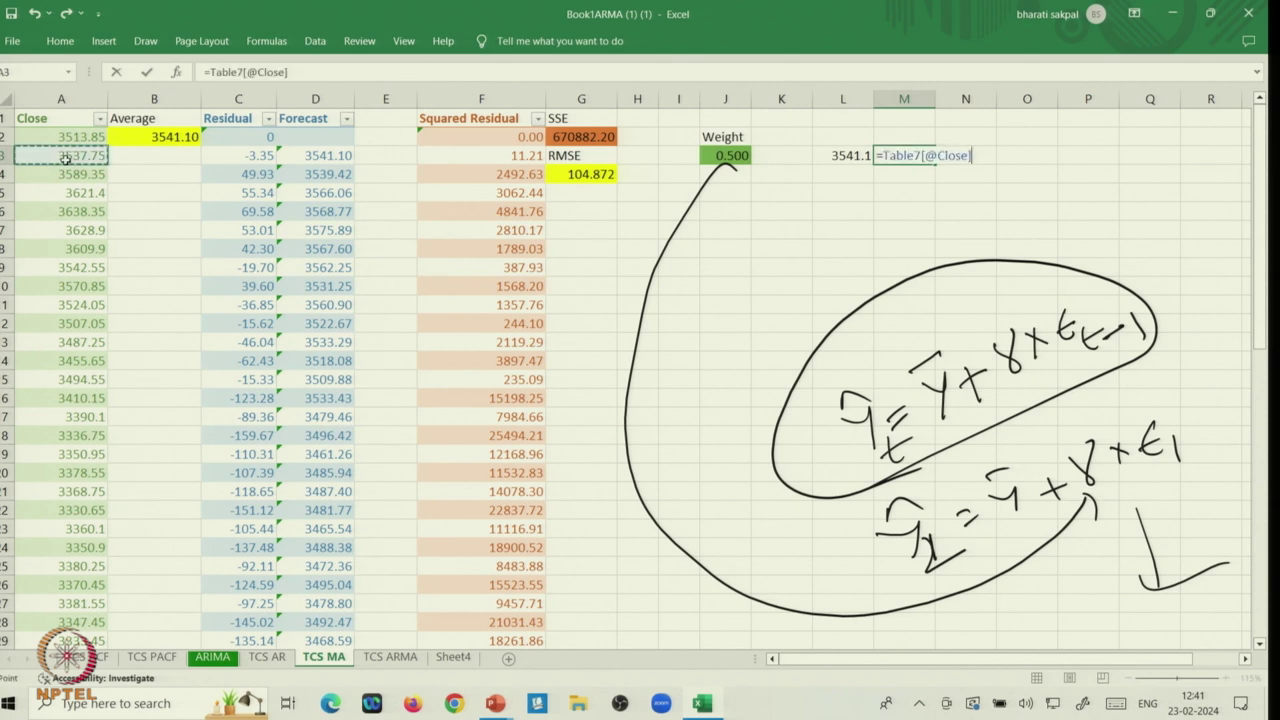
pyautogui.write('-')
pyautogui.click(838, 155)
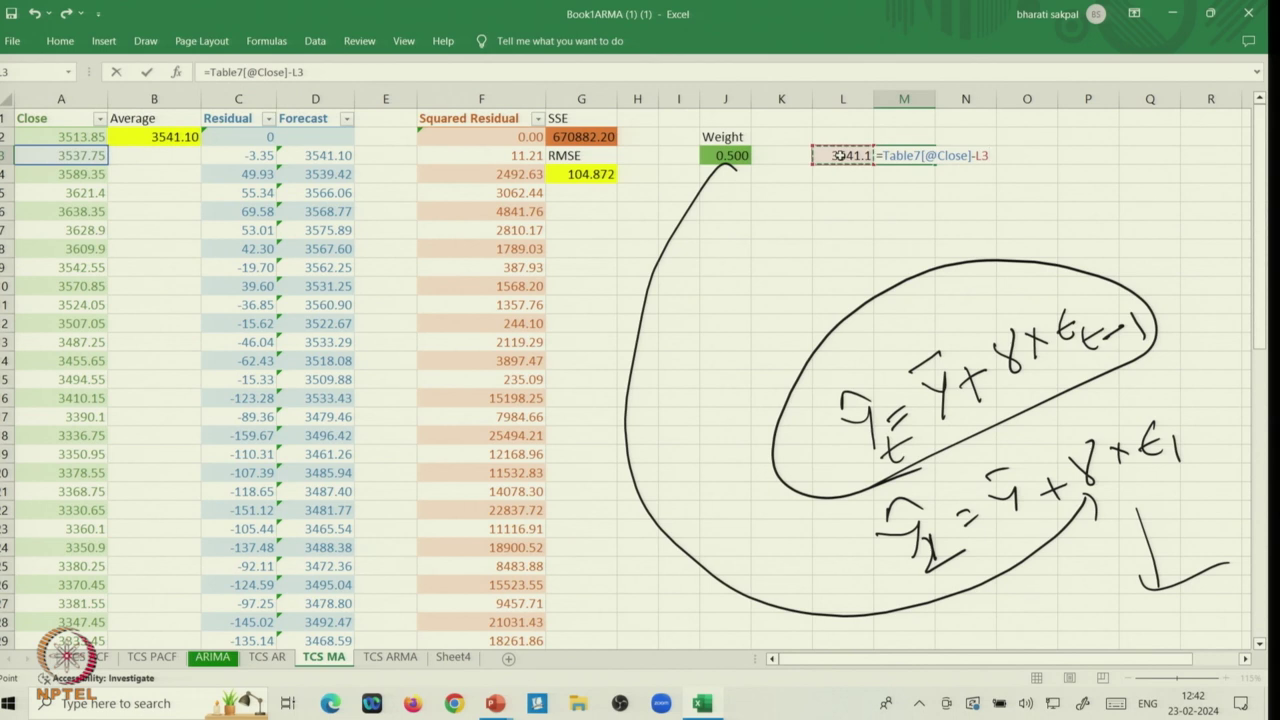
pyautogui.press('Return')
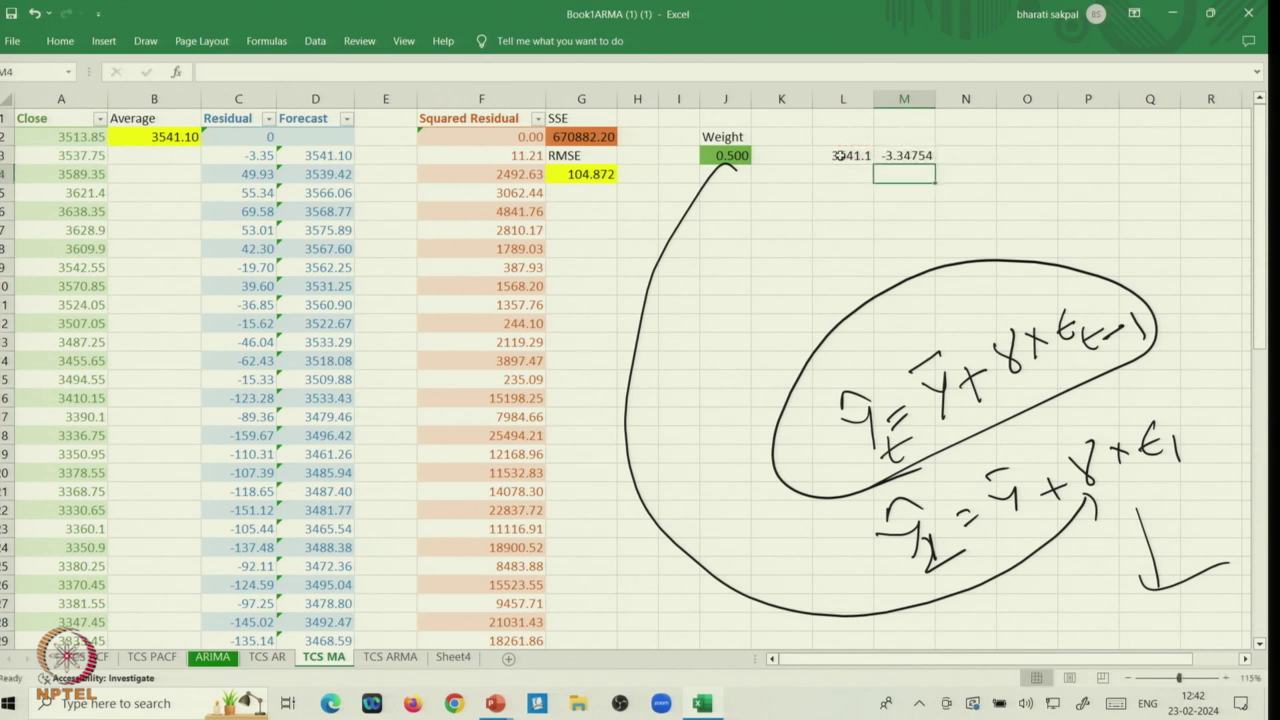
pyautogui.click(253, 151)
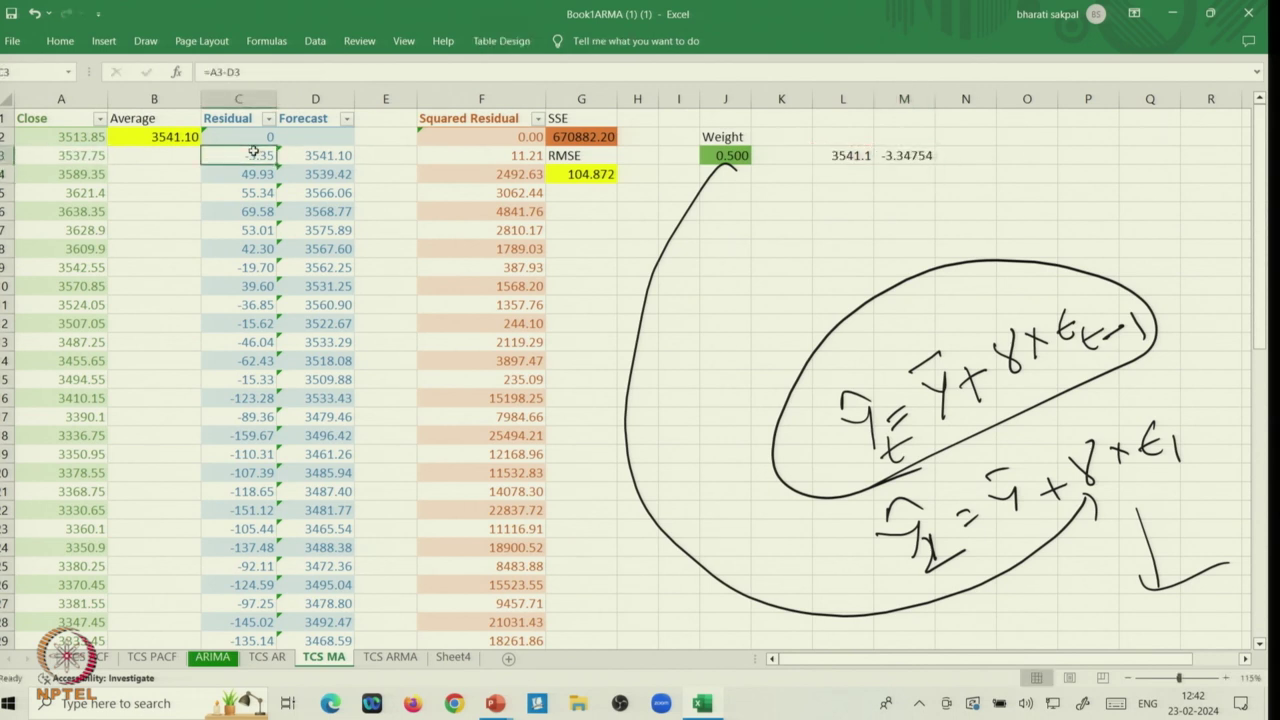
pyautogui.click(932, 154)
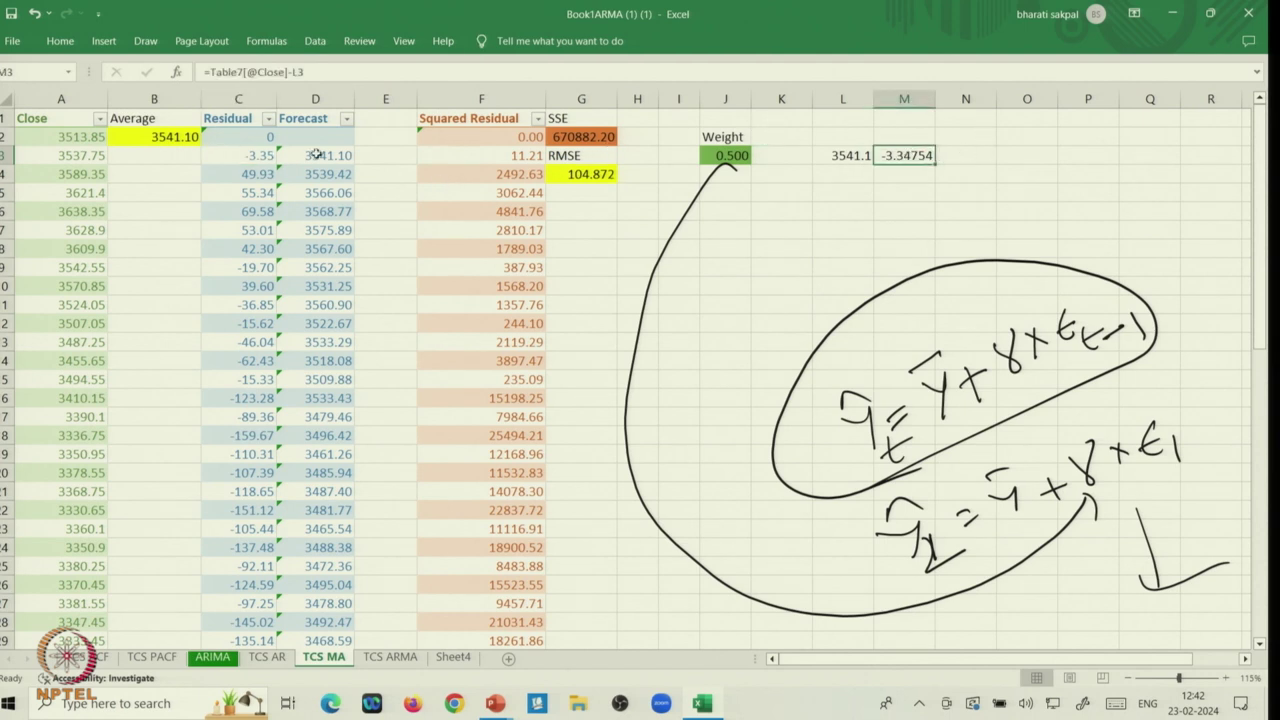
pyautogui.click(255, 158)
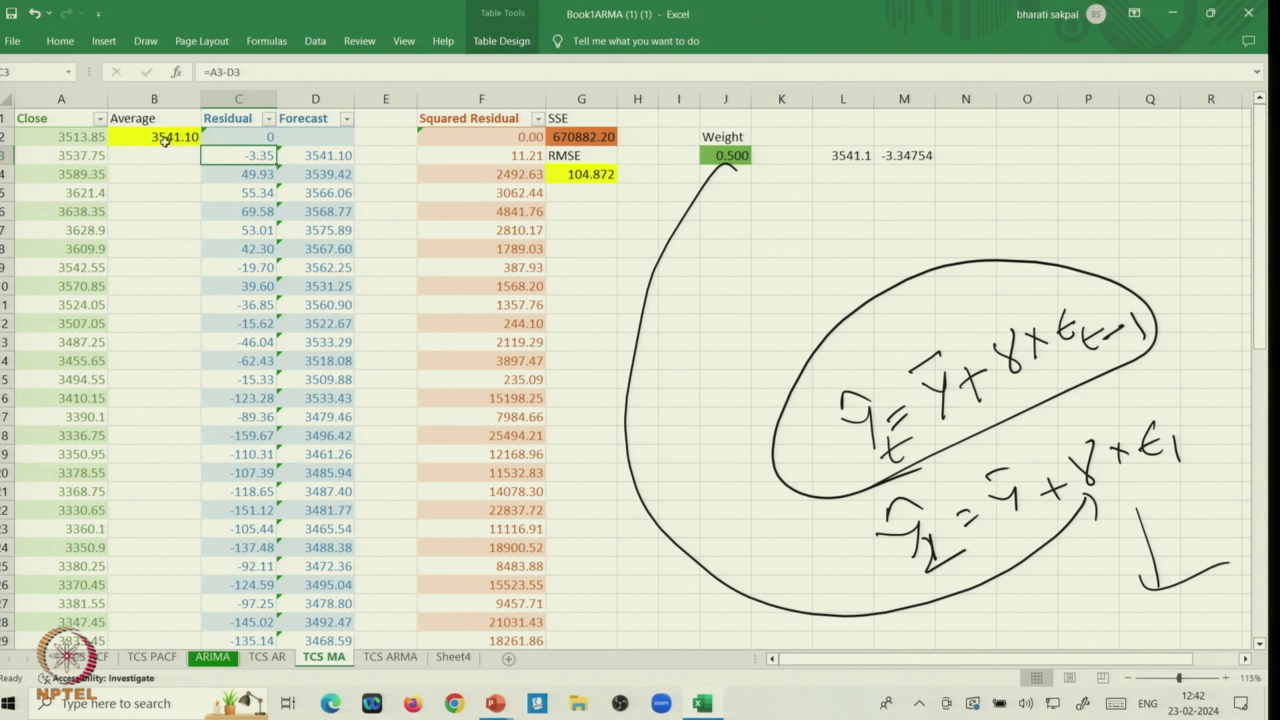
# Calculate the second forecast in L4 from the average, weight and residual with =B2+J3*C3
pyautogui.click(848, 175)
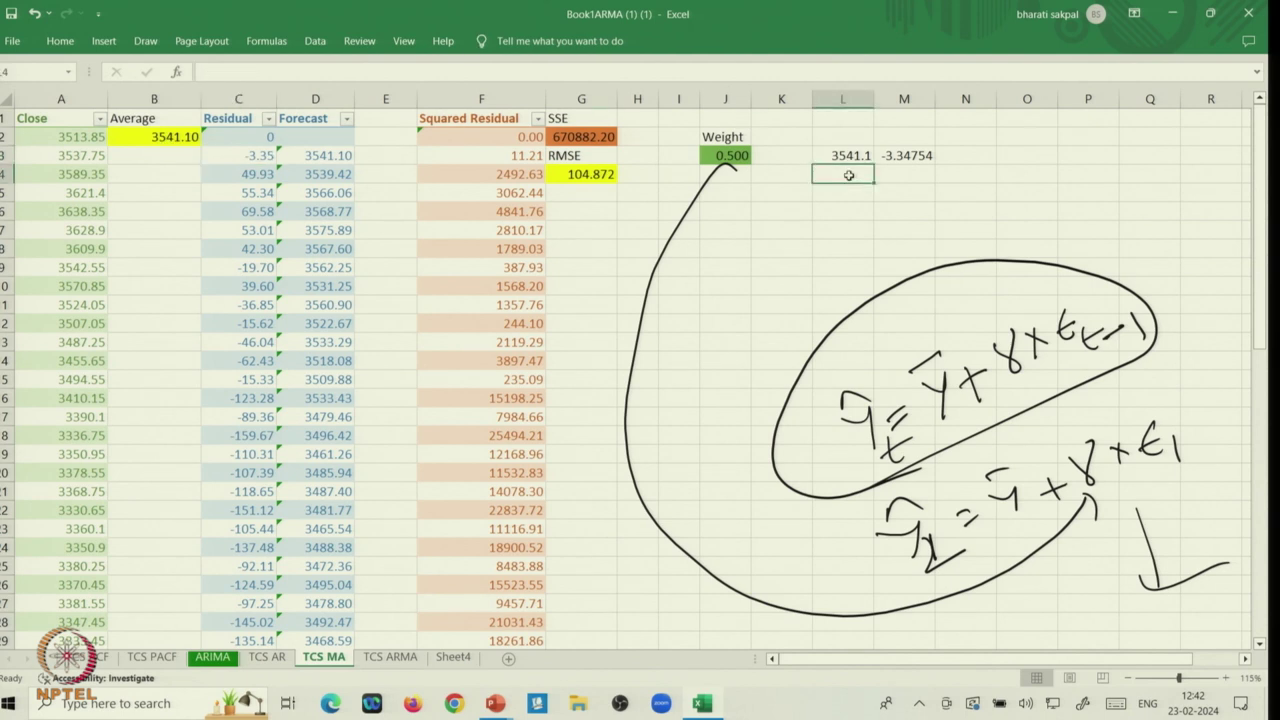
pyautogui.write('=')
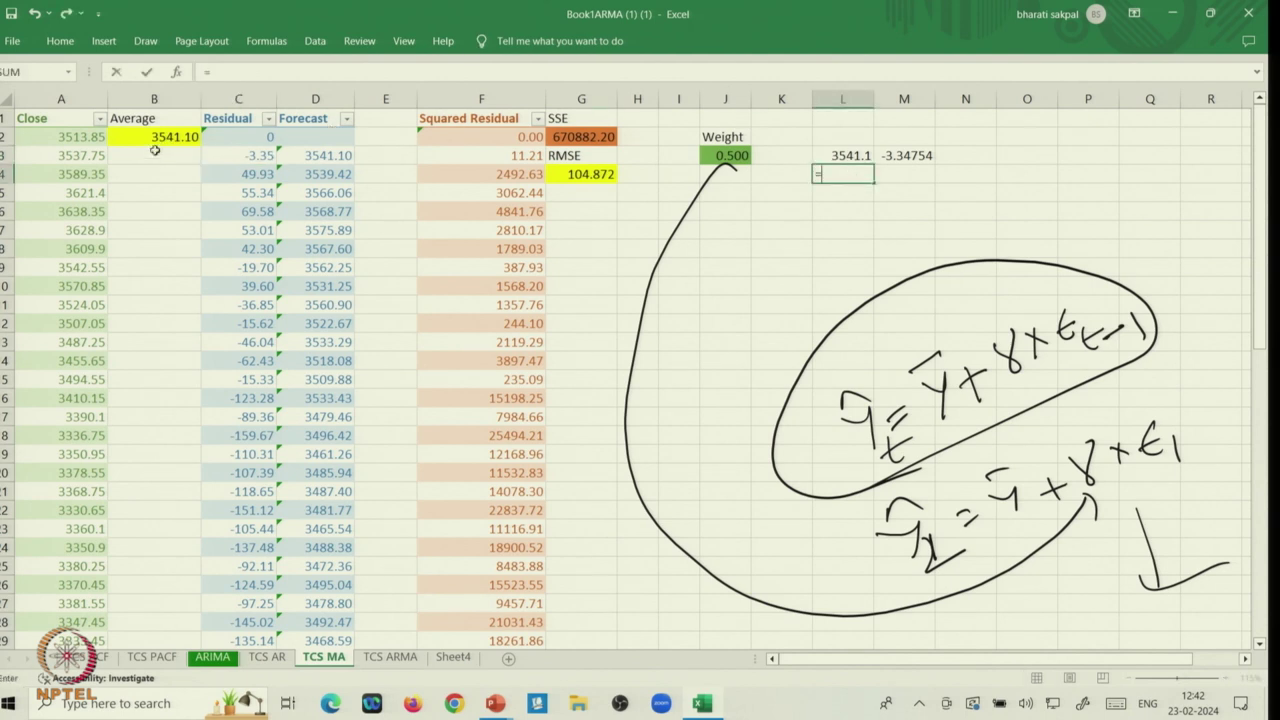
pyautogui.click(160, 137)
pyautogui.write('+')
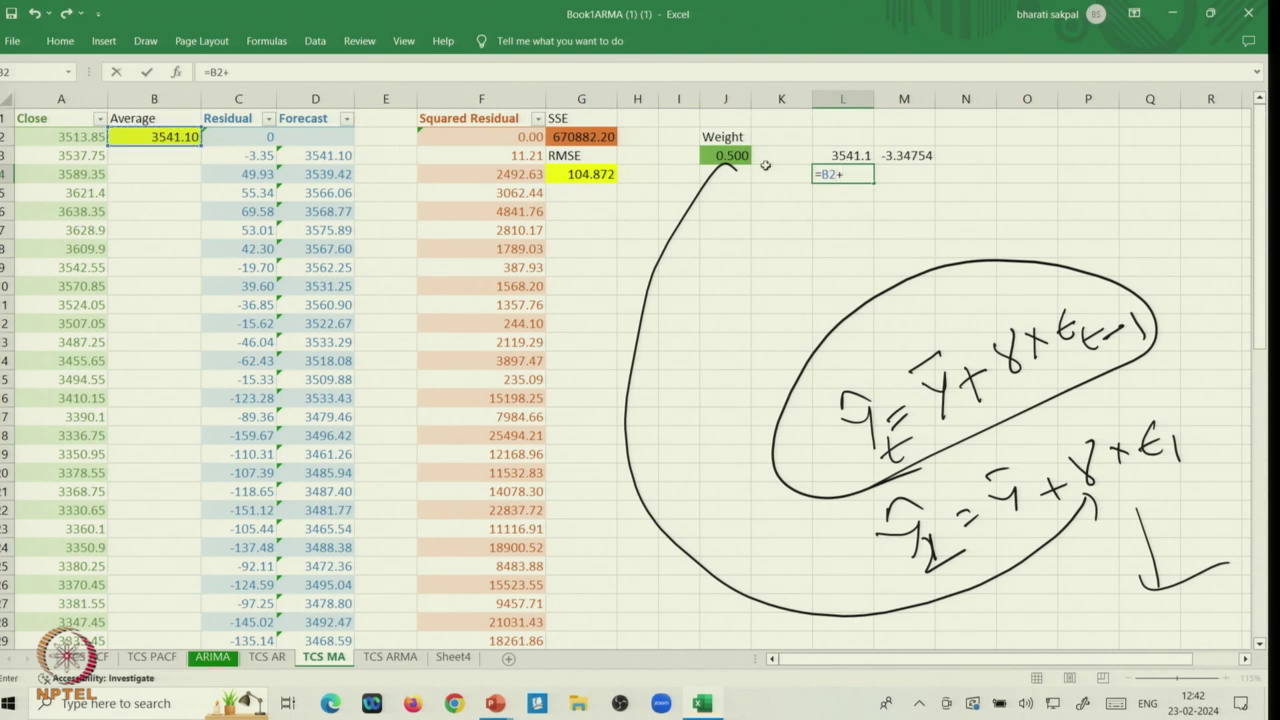
pyautogui.click(733, 151)
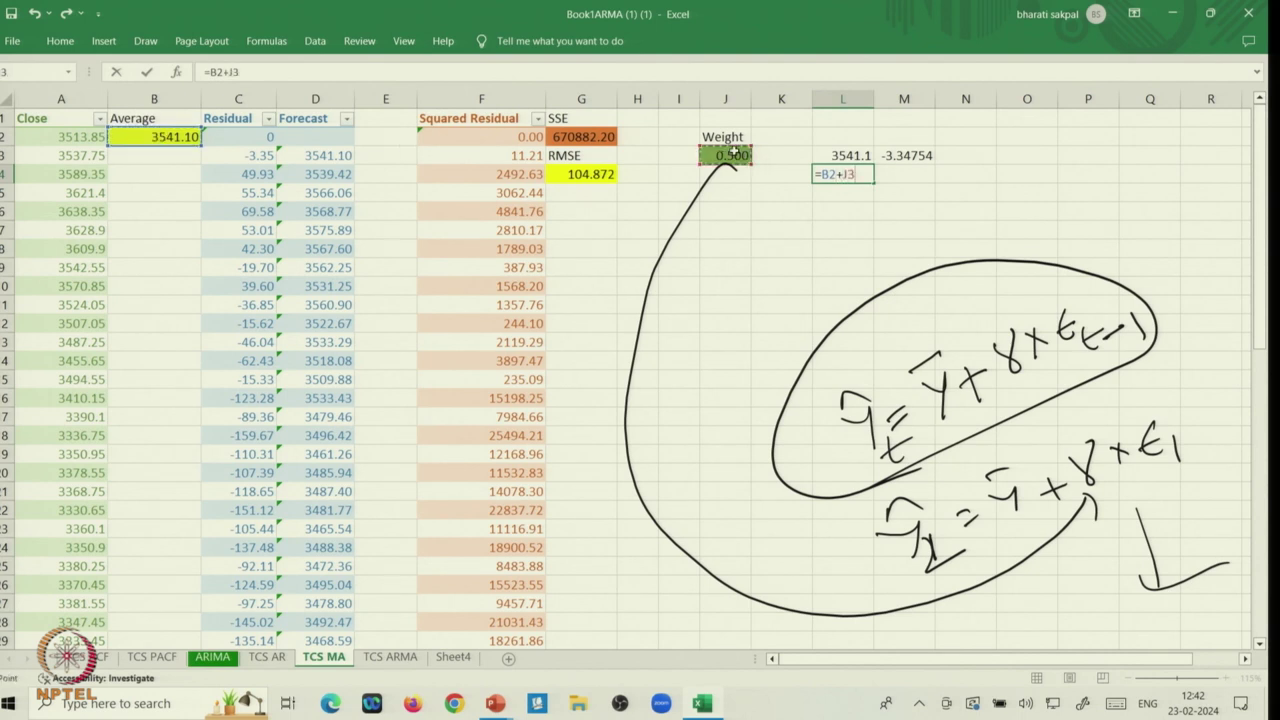
pyautogui.write('*')
pyautogui.click(248, 157)
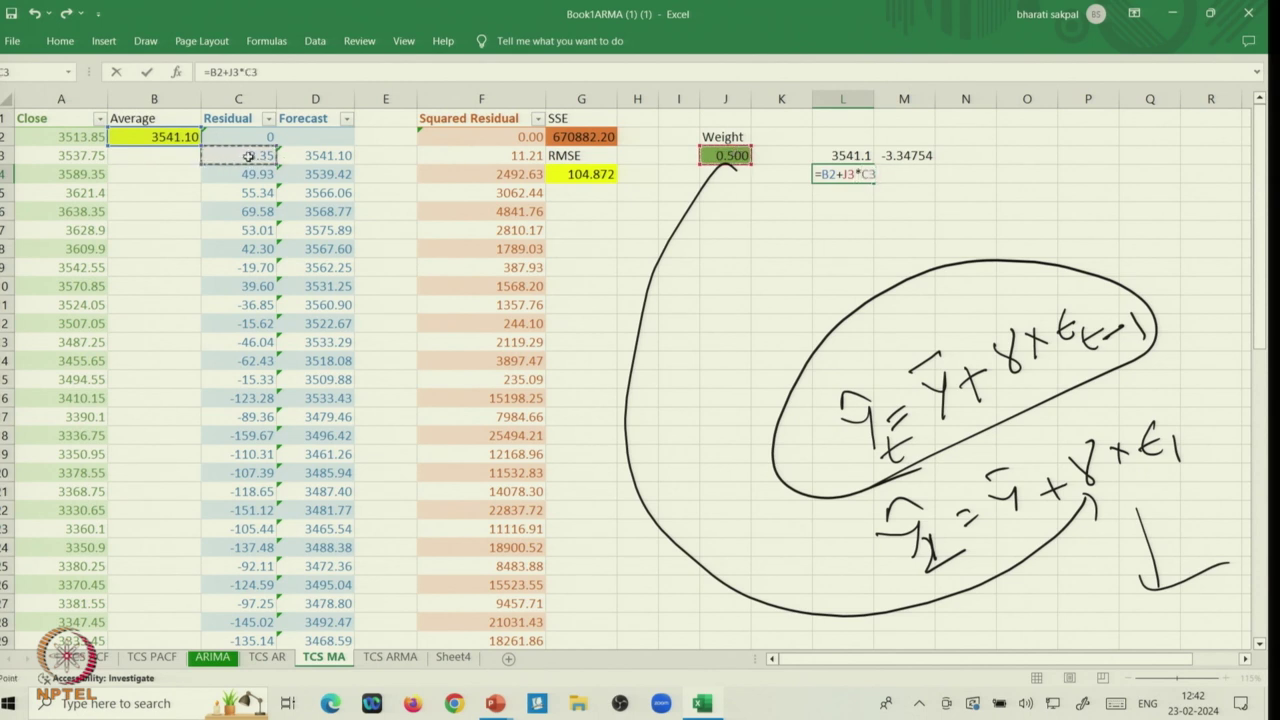
pyautogui.press('Return')
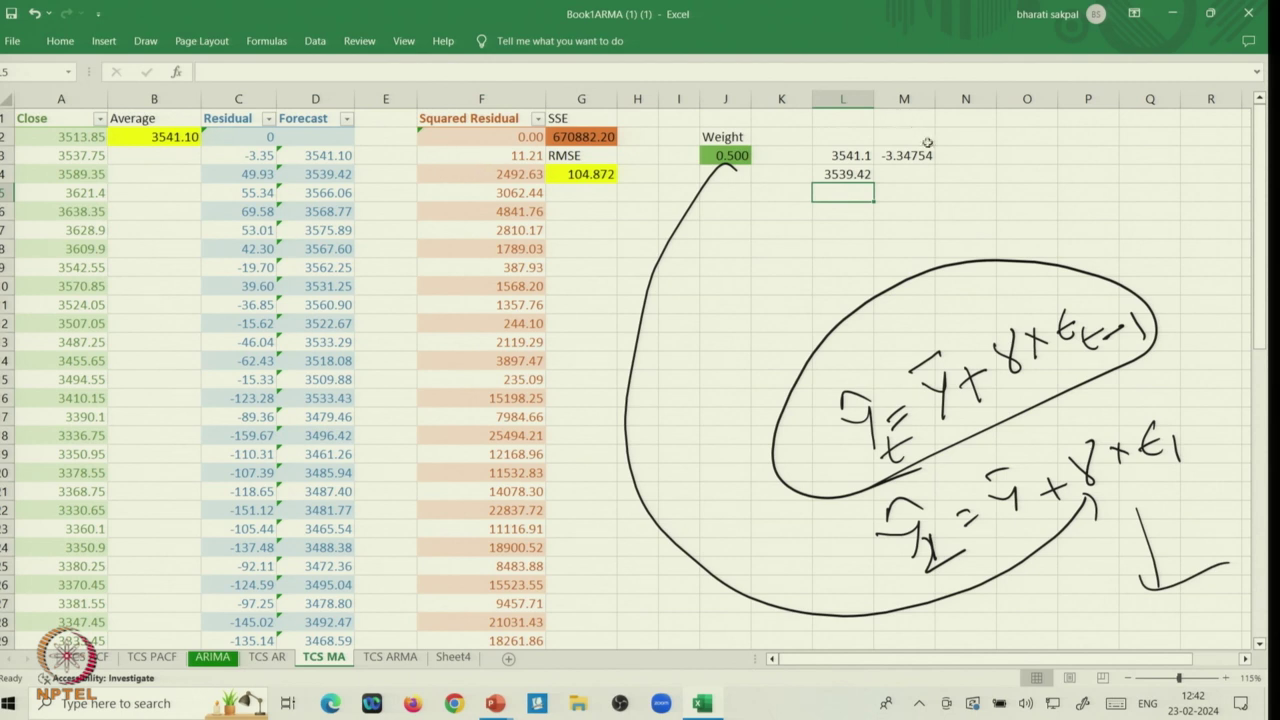
# Examine the SSE formula in G2, the RMSE formula in G4 and the weight in J3
pyautogui.click(902, 174)
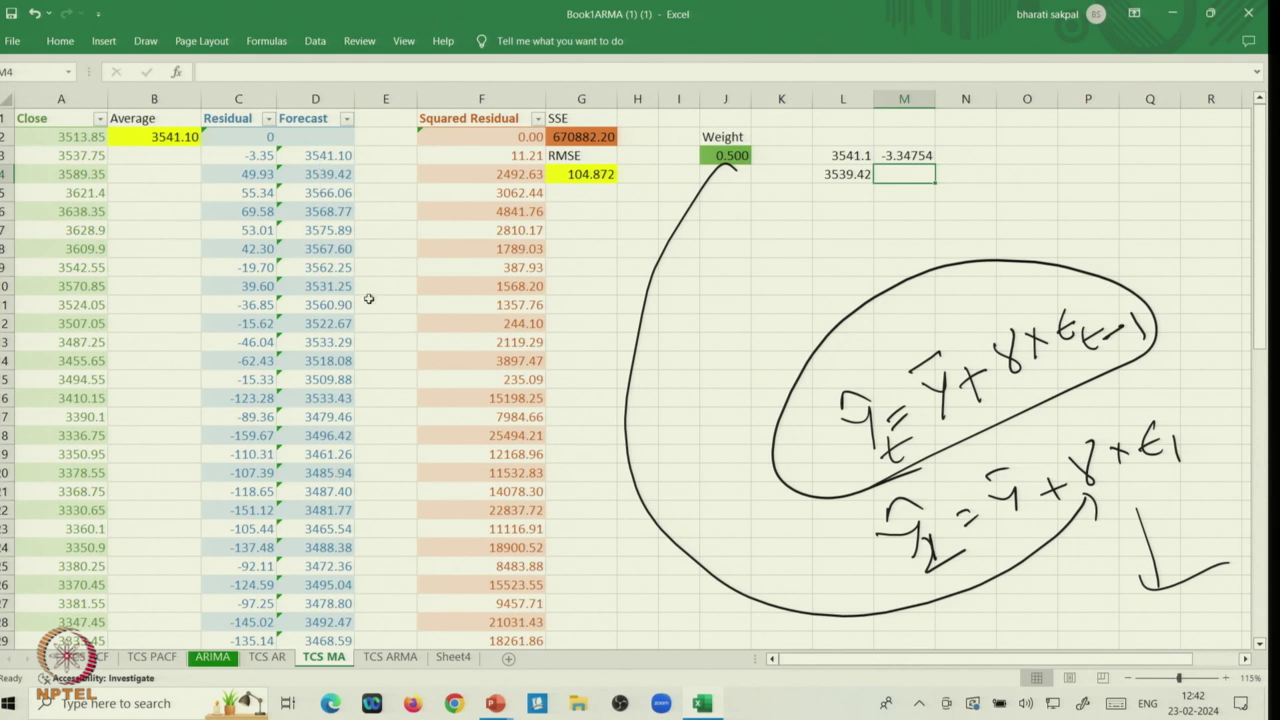
pyautogui.click(715, 155)
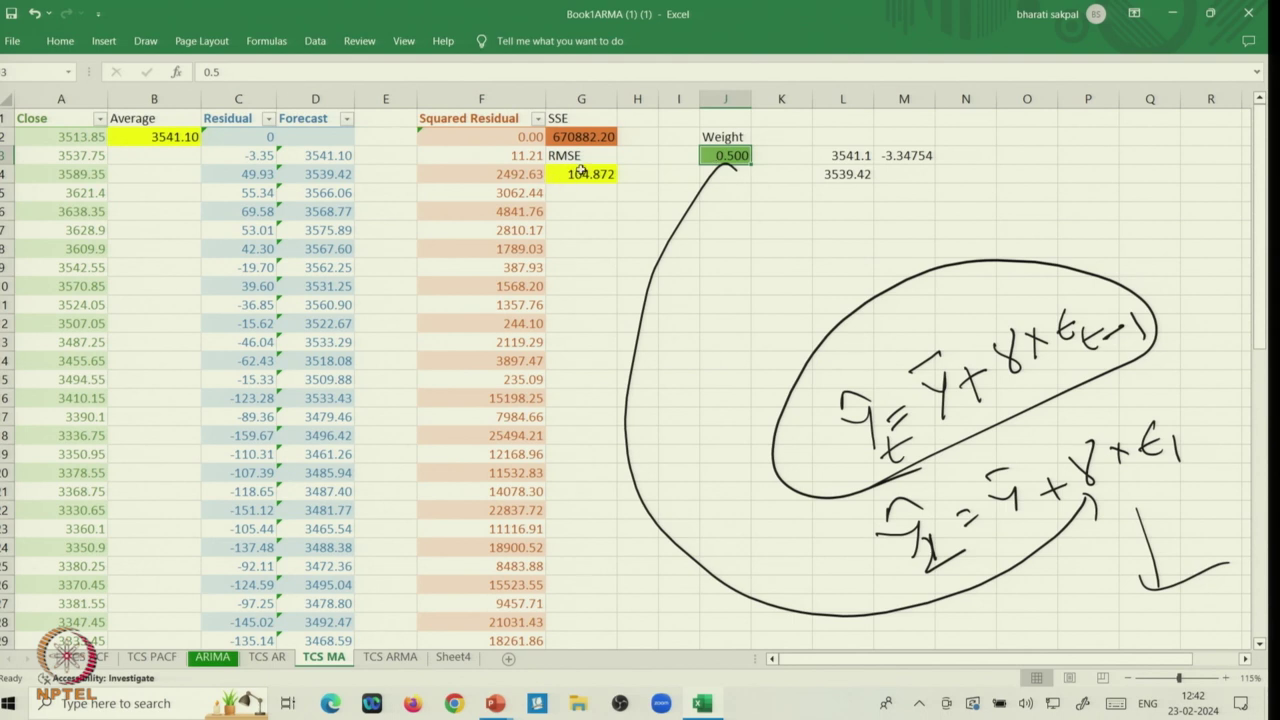
pyautogui.doubleClick(581, 137)
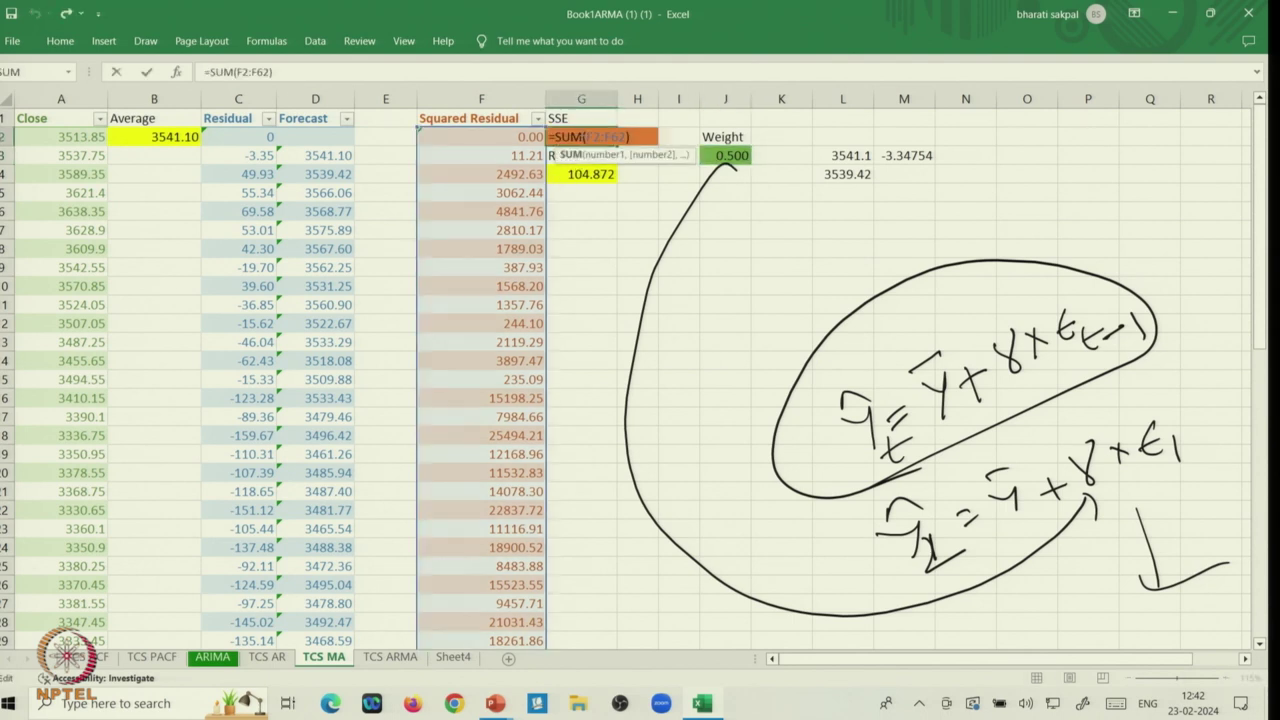
pyautogui.press('Return')
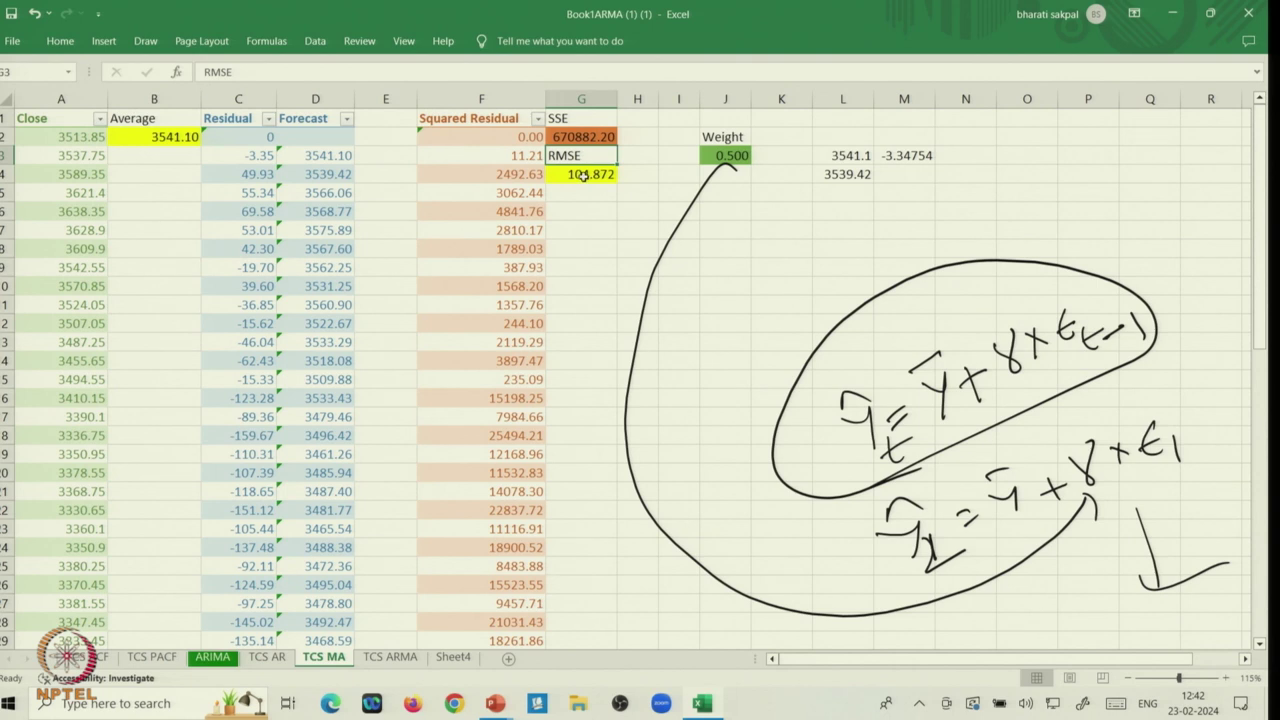
pyautogui.doubleClick(584, 174)
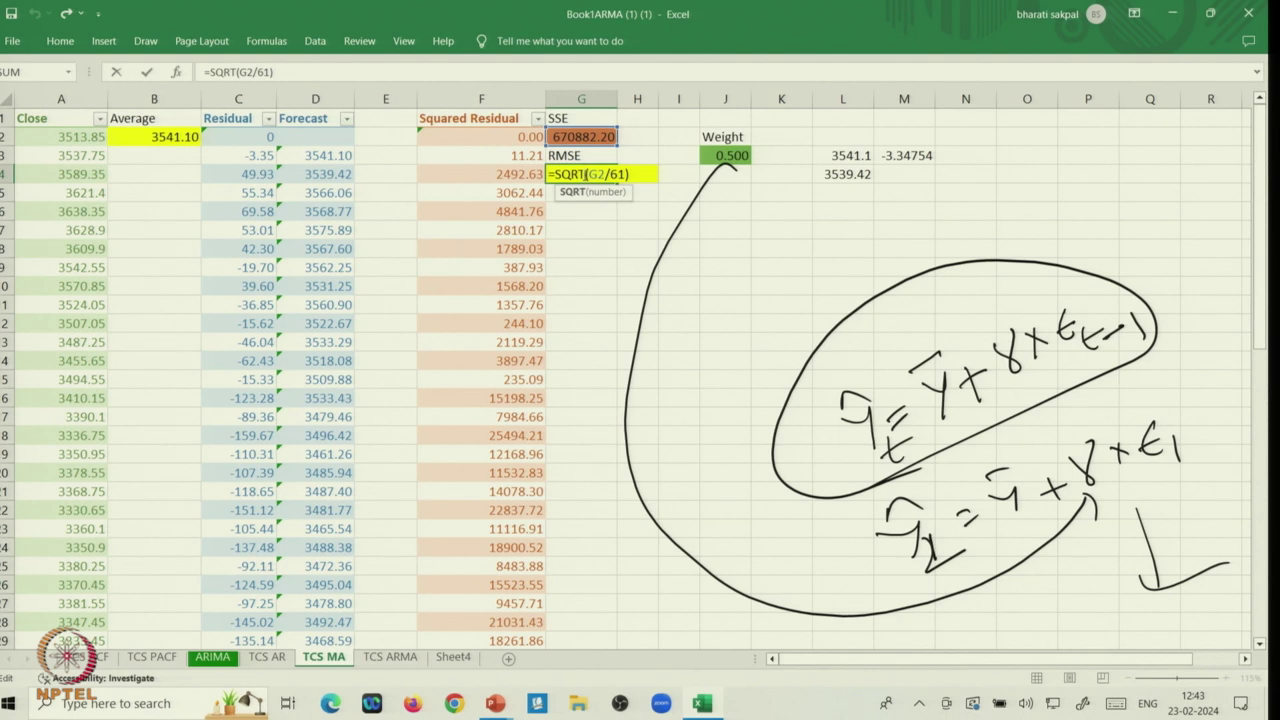
pyautogui.press('Return')
pyautogui.click(583, 174)
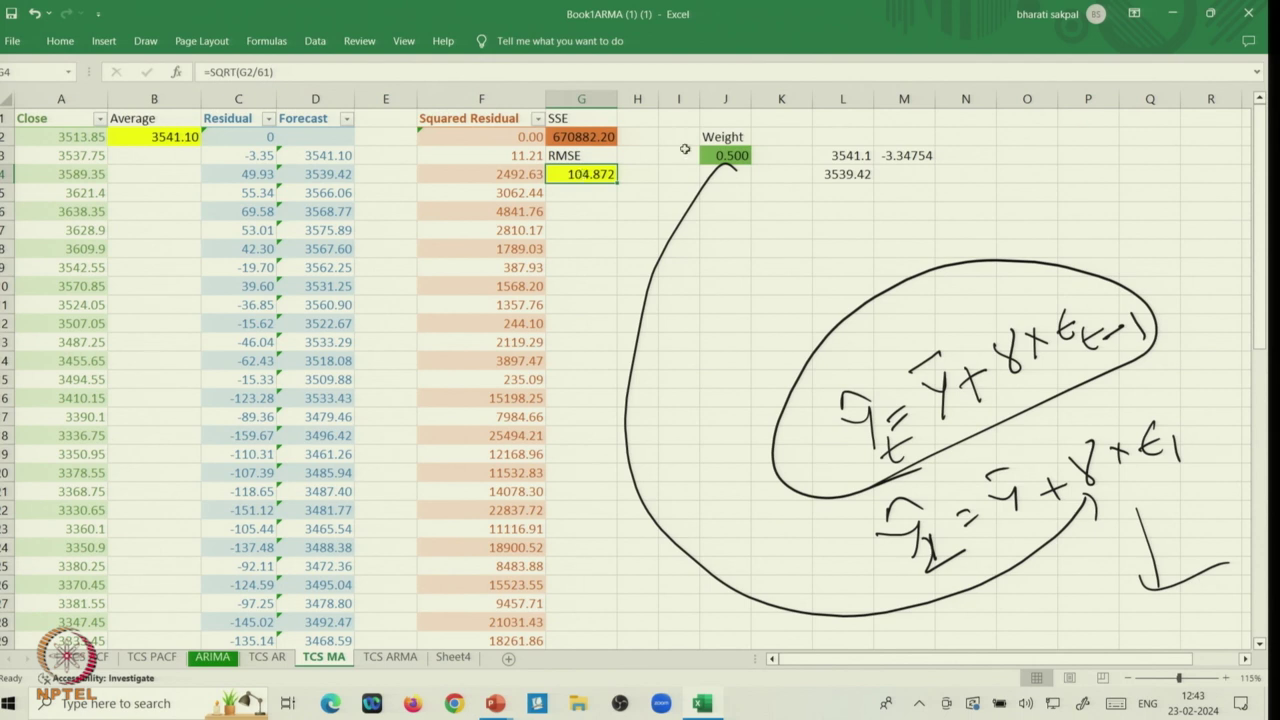
pyautogui.click(719, 154)
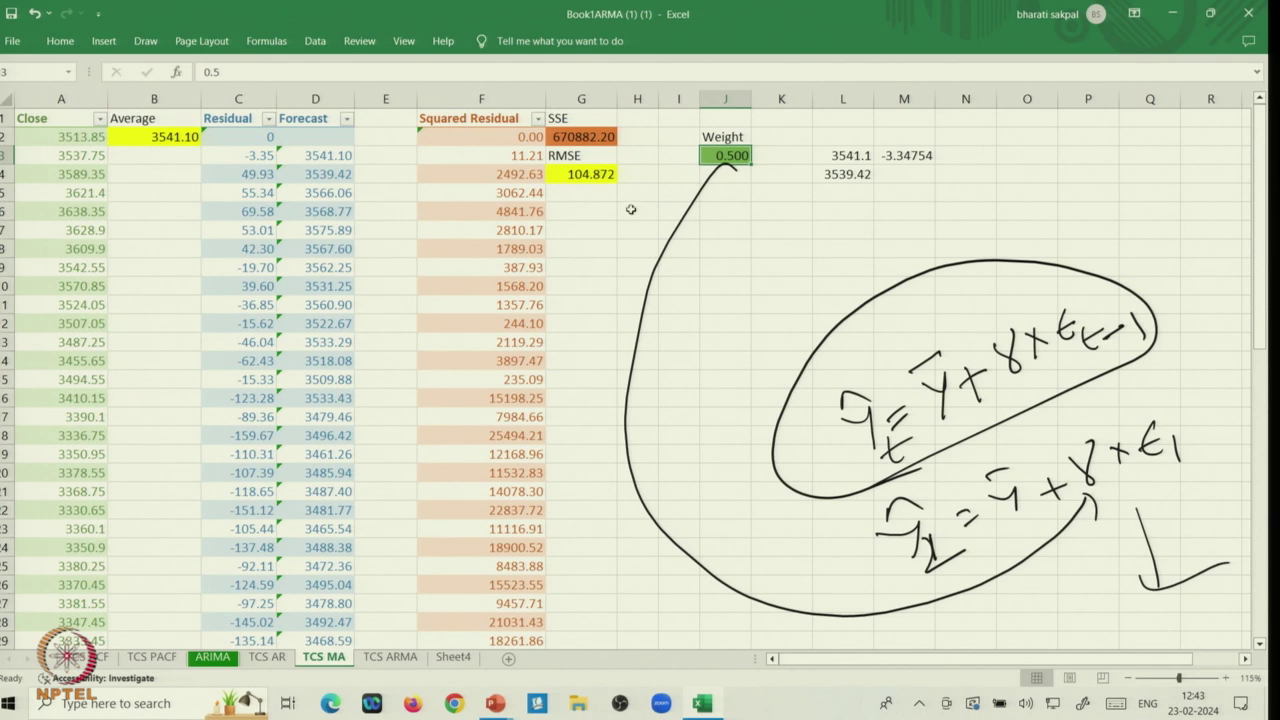
# Start Solver with the RMSE cell $G$4 as the objective and set it to be minimised
pyautogui.click(315, 41)
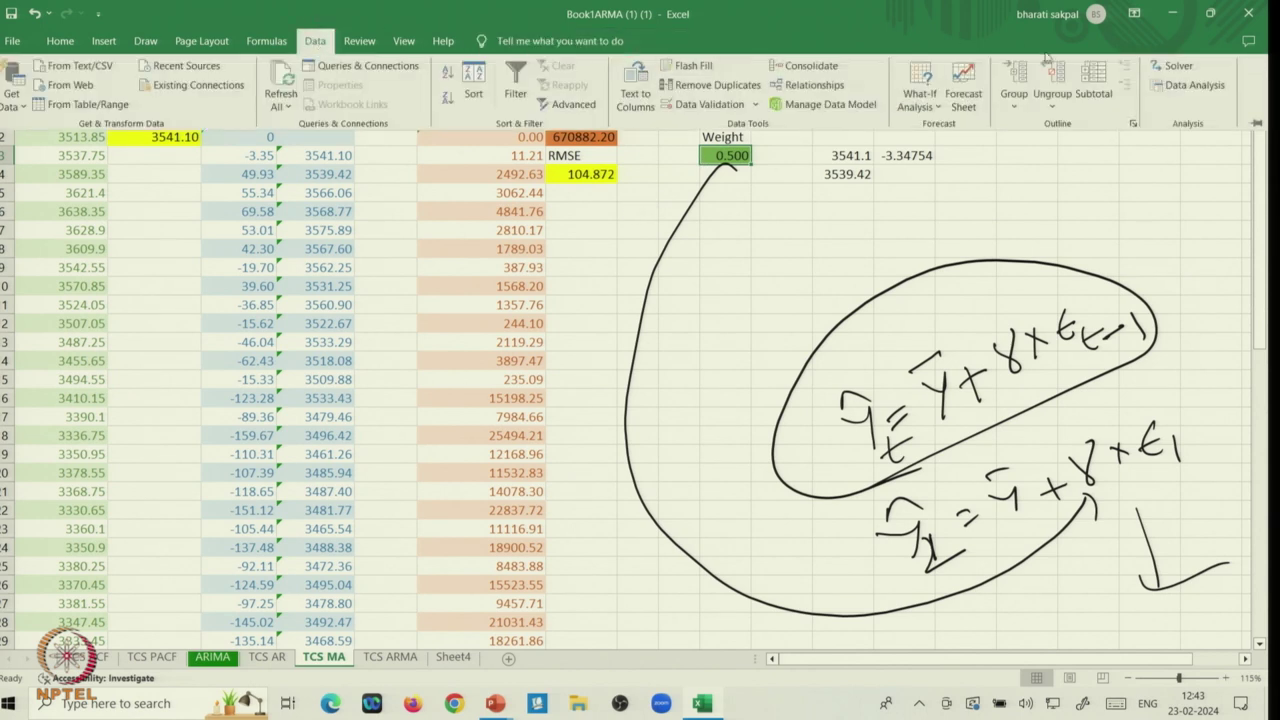
pyautogui.click(1180, 67)
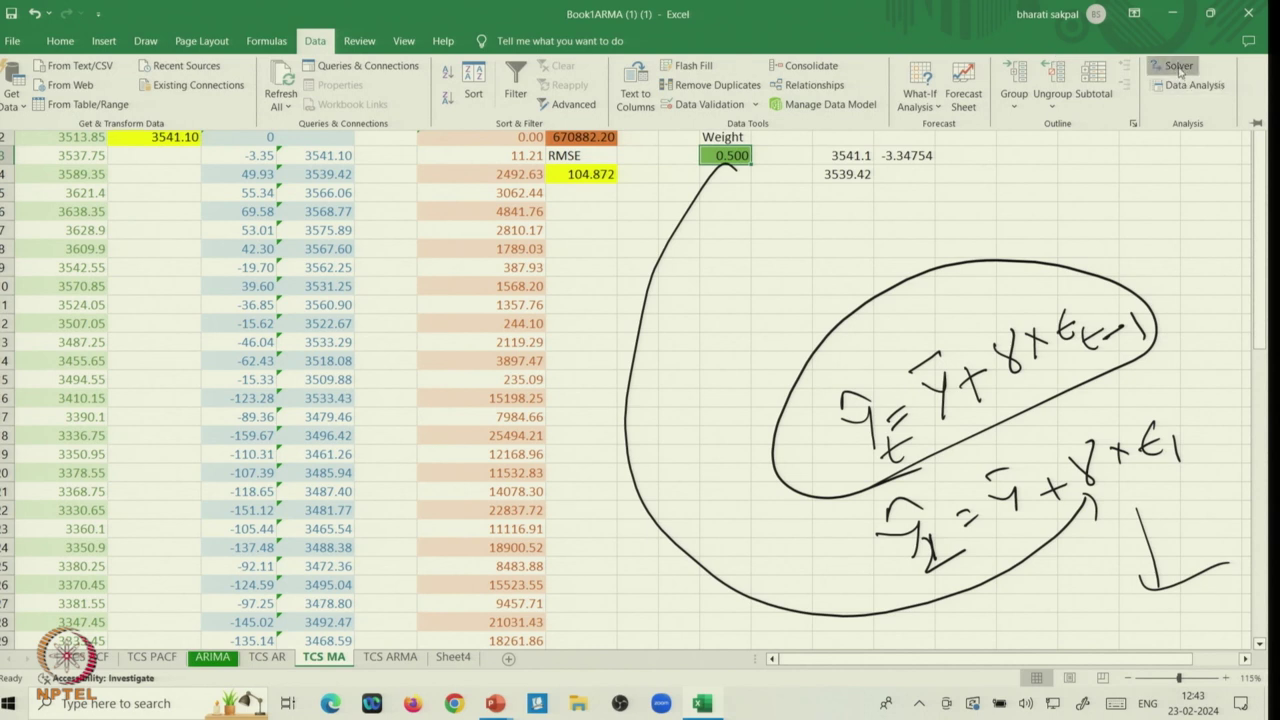
pyautogui.moveTo(846, 95); pyautogui.dragTo(1035, 210)
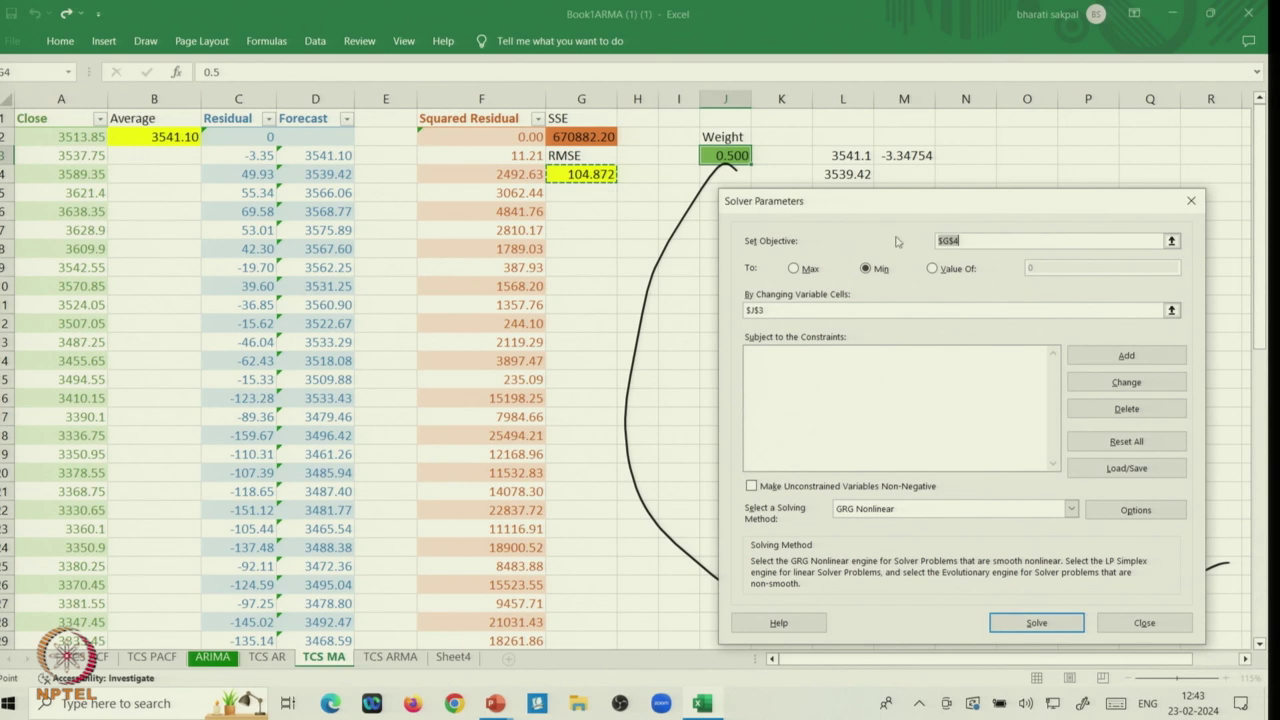
pyautogui.press('BackSpace')
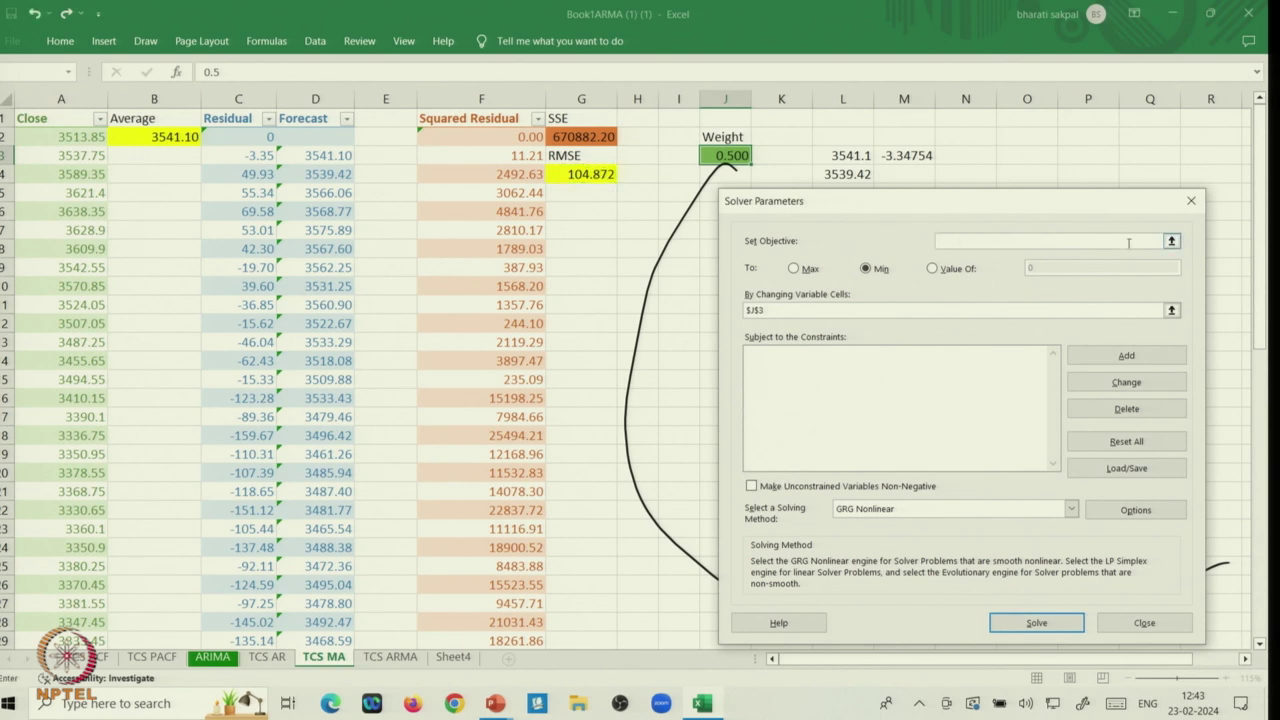
pyautogui.click(1172, 242)
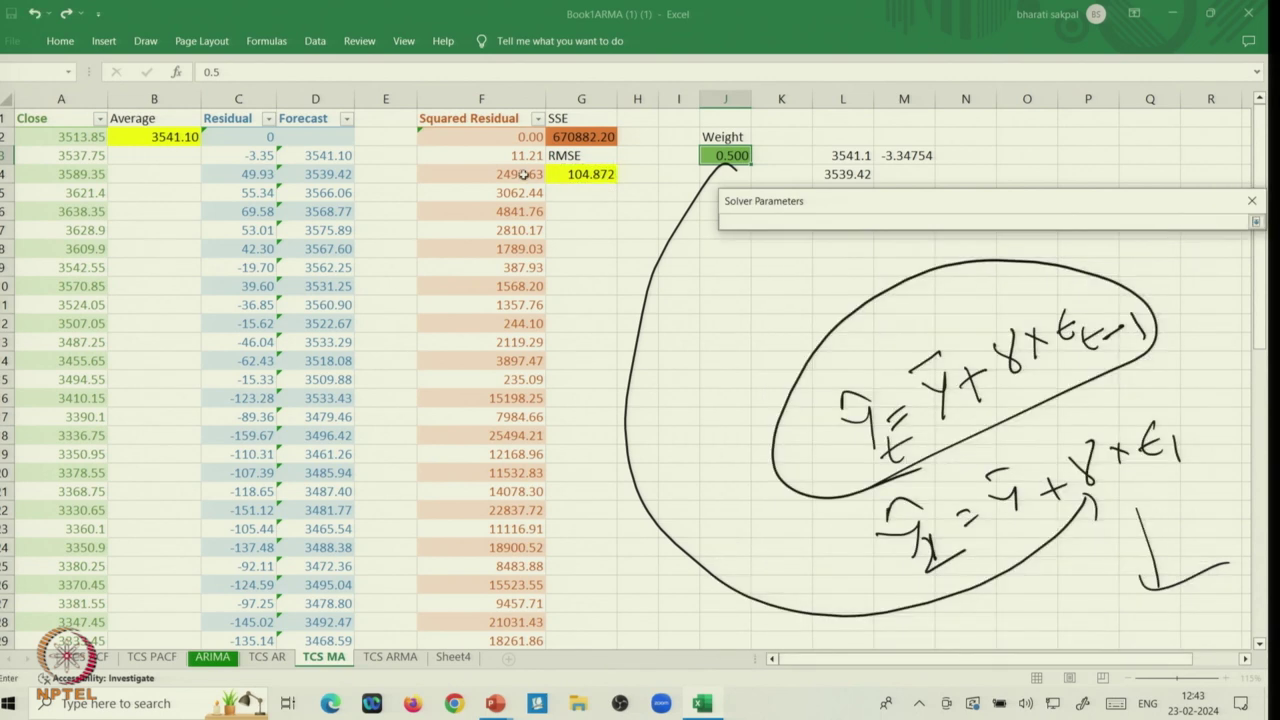
pyautogui.click(581, 173)
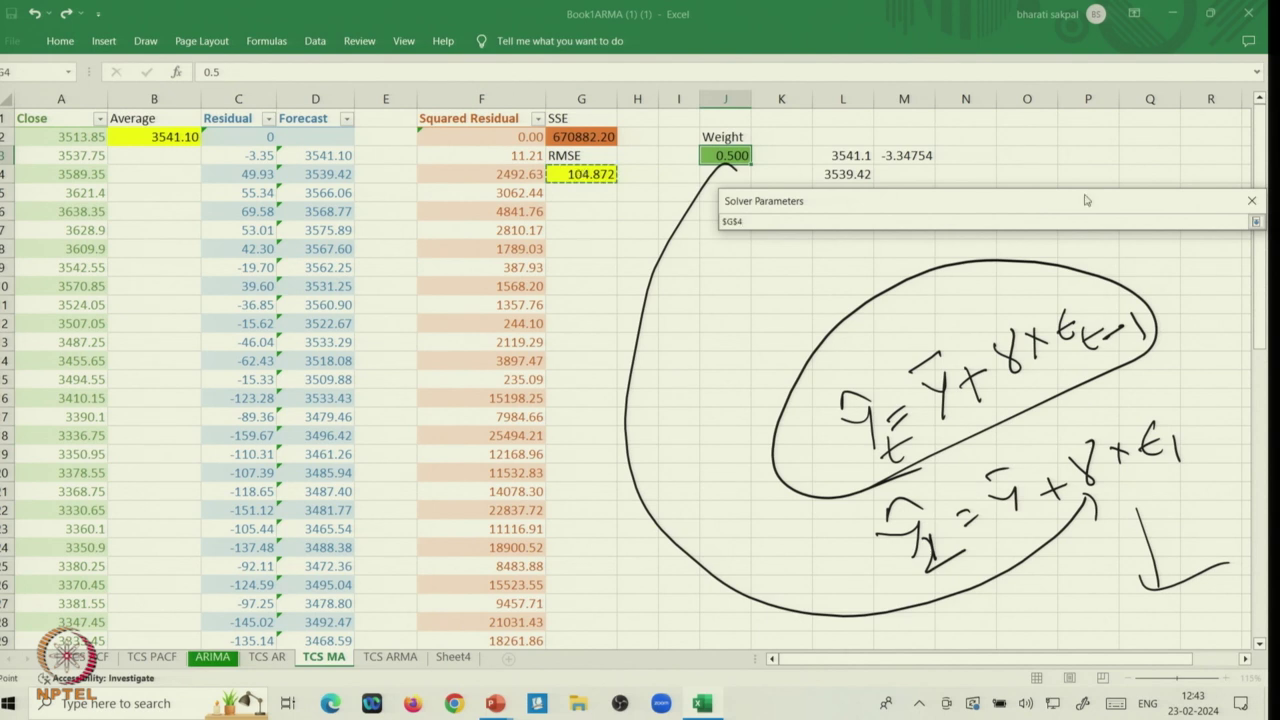
pyautogui.click(1255, 222)
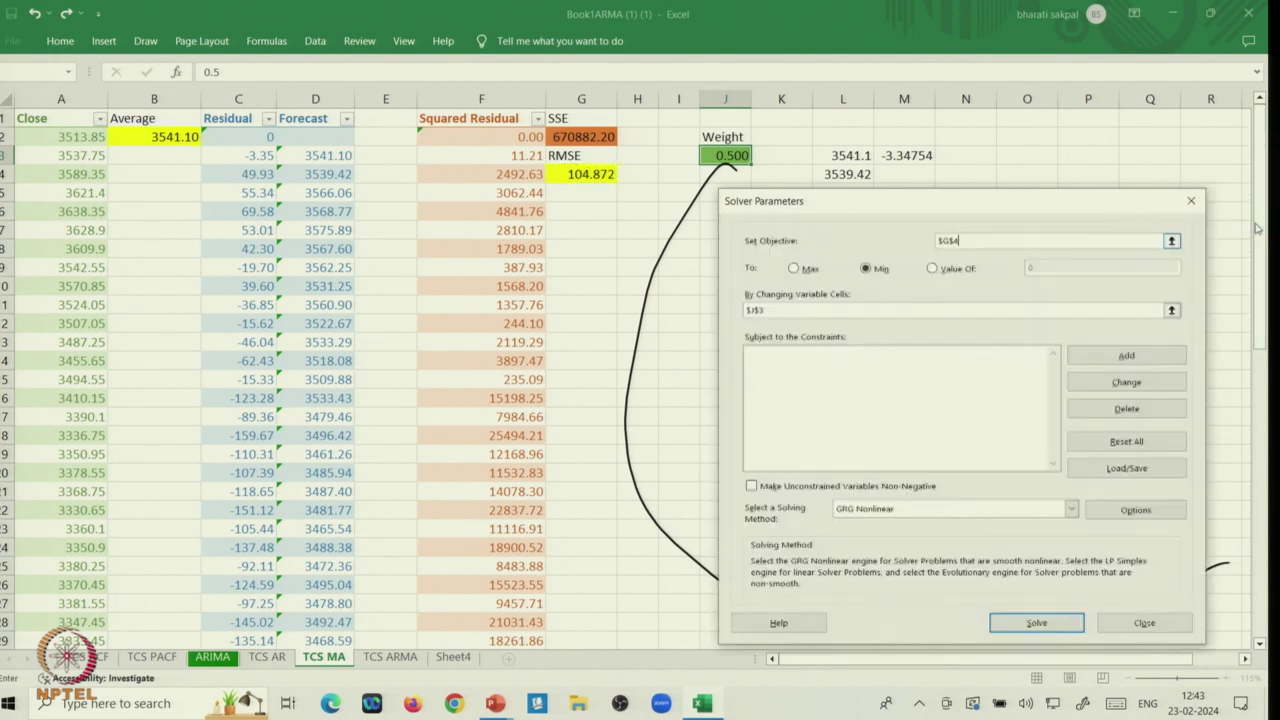
pyautogui.click(796, 268)
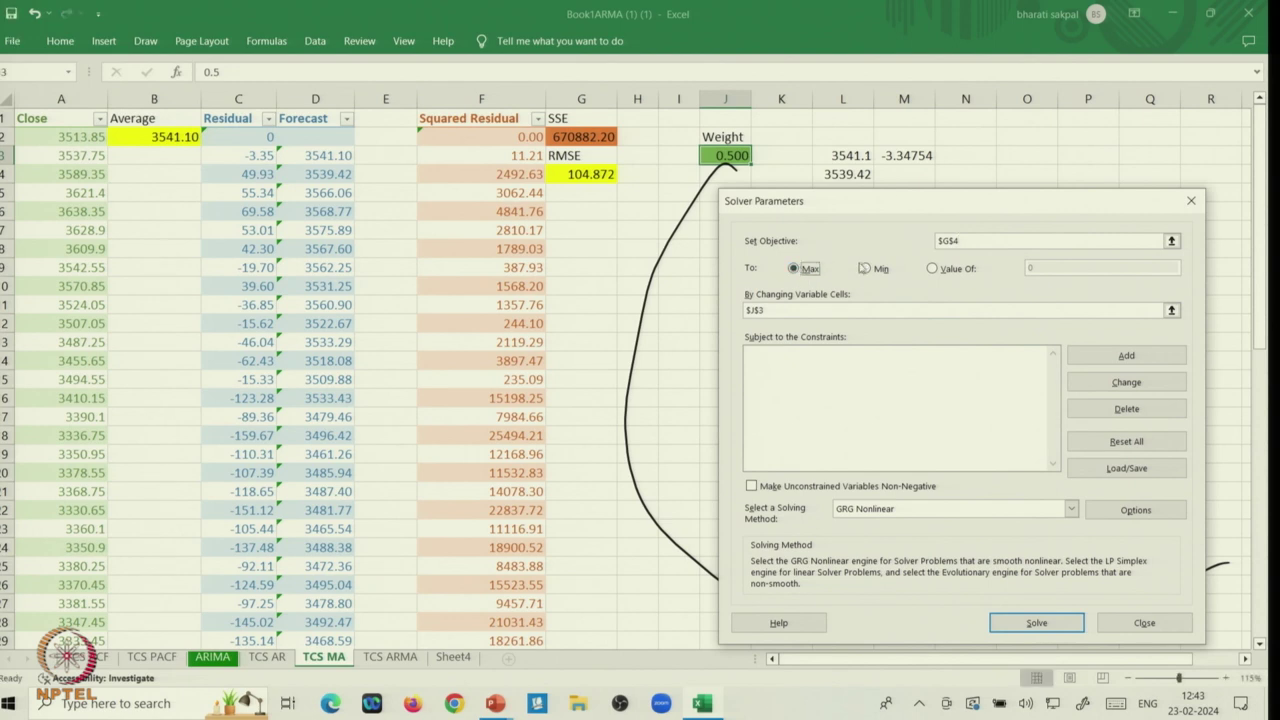
pyautogui.click(866, 269)
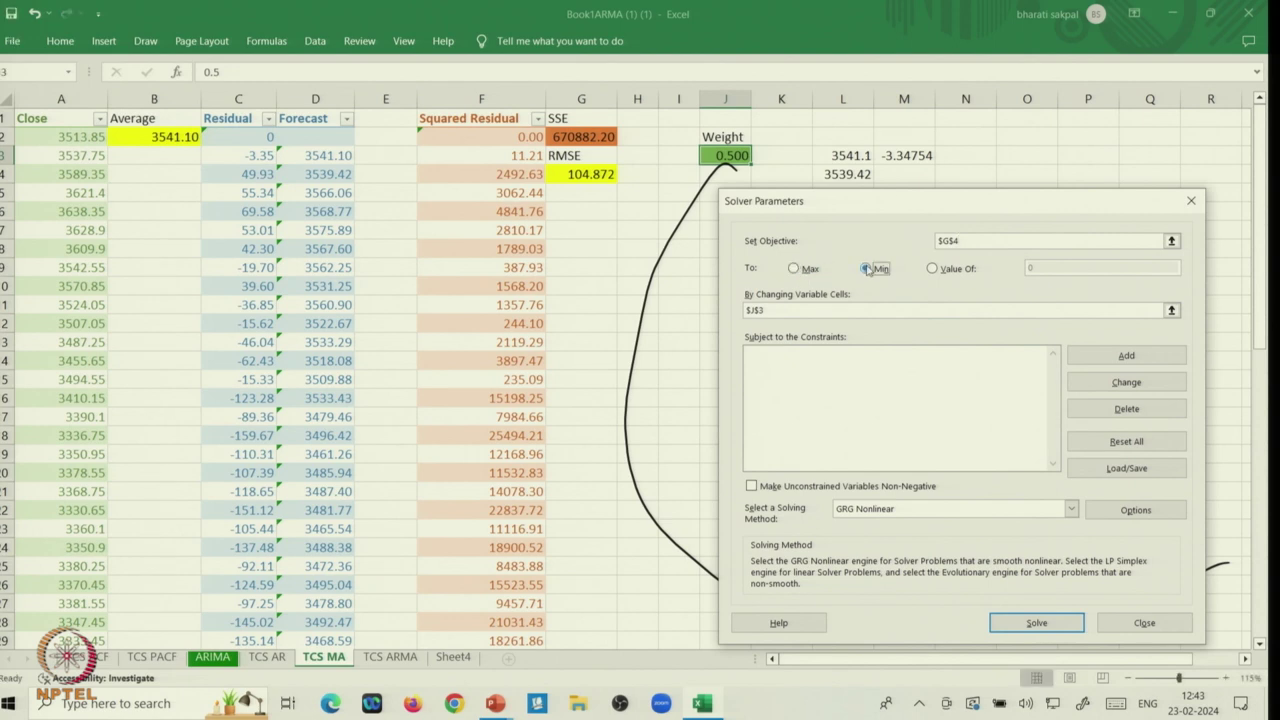
# Replace Solver's changing variable cell reference with the weight cell $J$3
pyautogui.click(806, 312)
pyautogui.press('BackSpace')
pyautogui.press('BackSpace')
pyautogui.press('BackSpace')
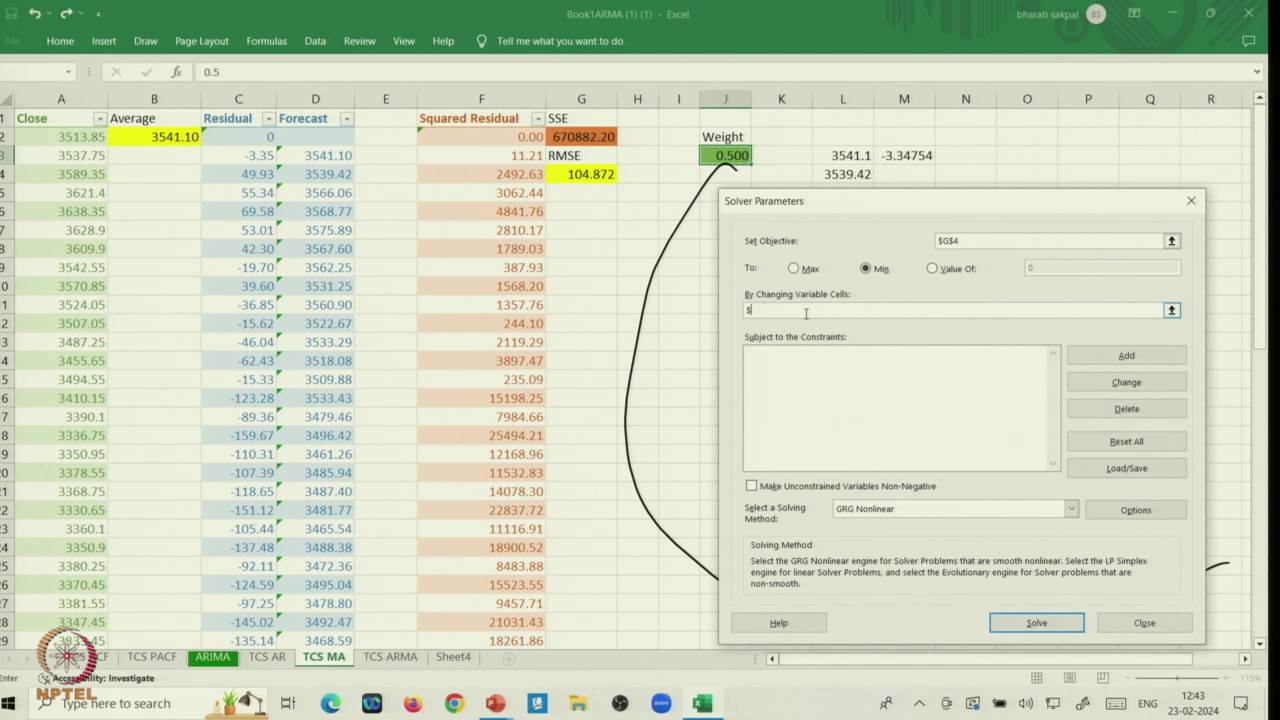
pyautogui.click(1171, 310)
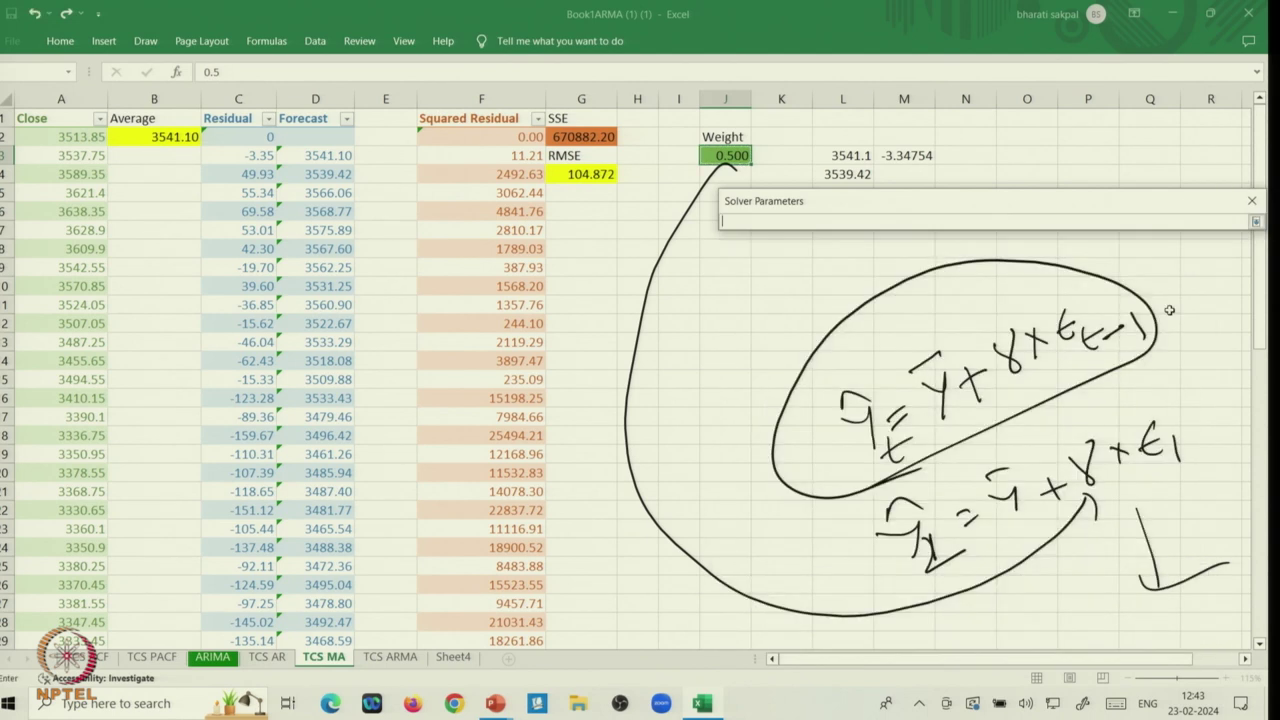
pyautogui.click(726, 153)
pyautogui.click(1255, 222)
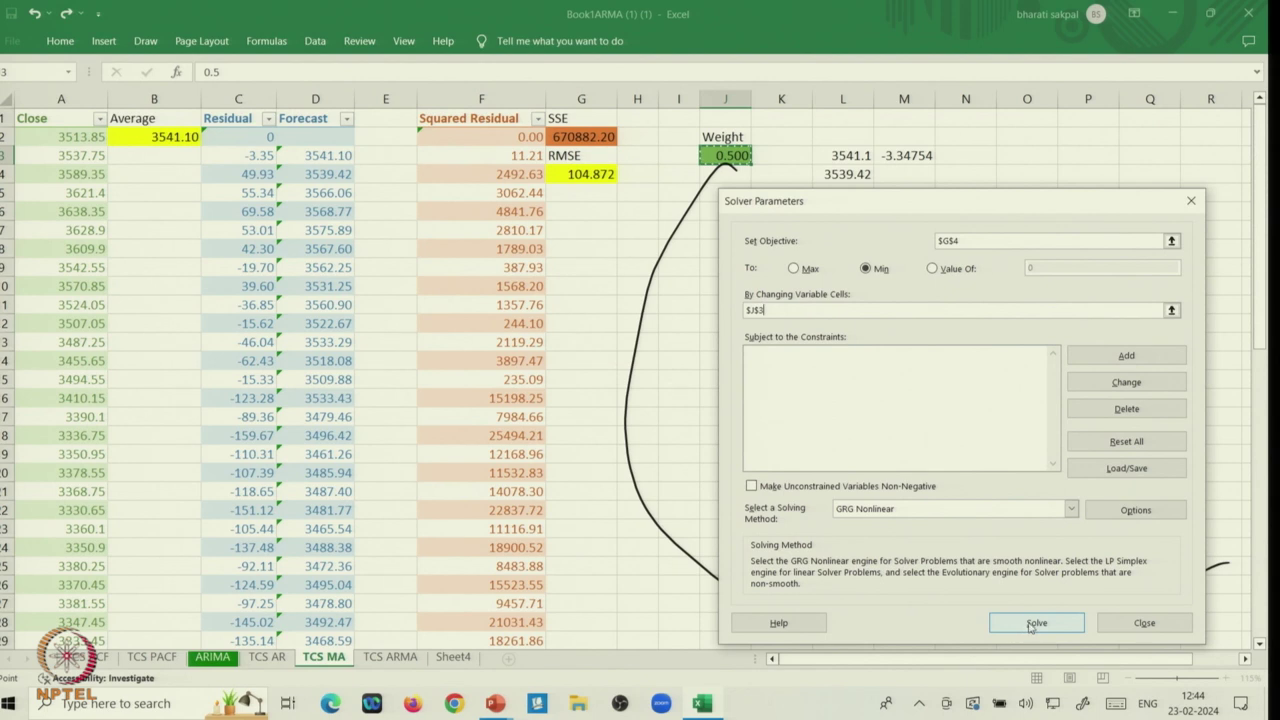
# Solve with the GRG Nonlinear method and keep the Solver solution
pyautogui.click(1070, 512)
pyautogui.click(1070, 512)
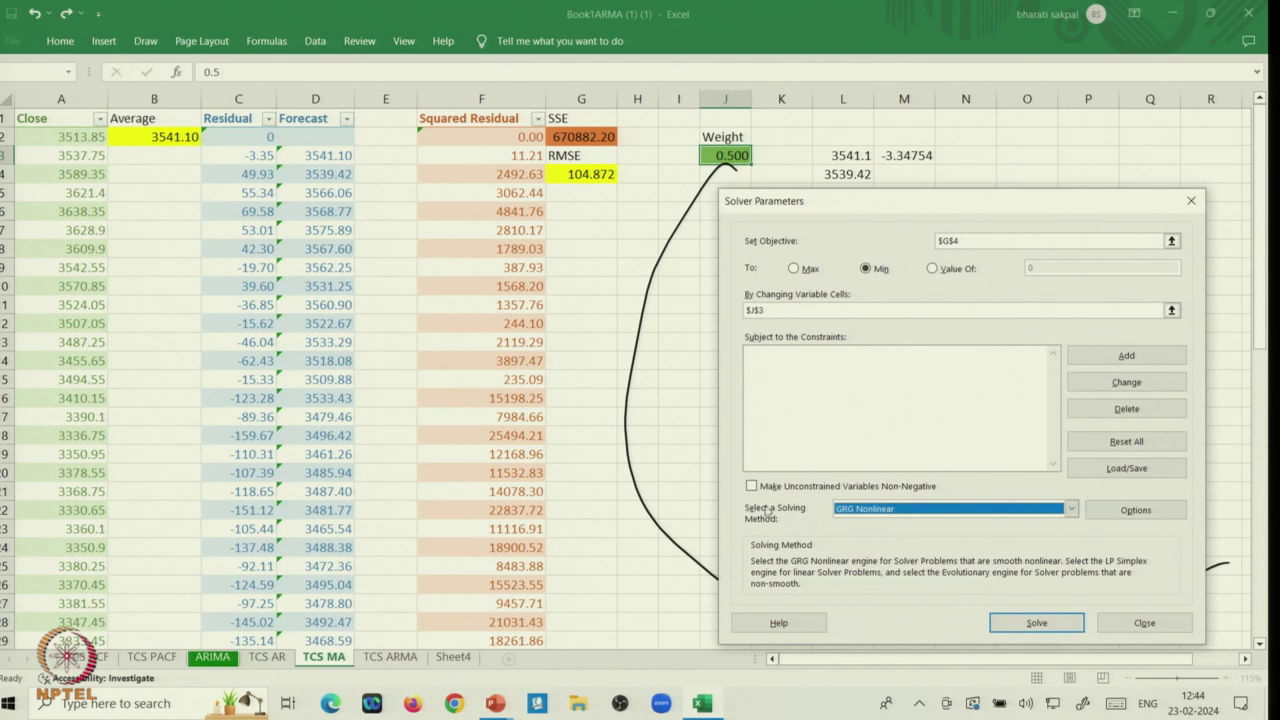
pyautogui.click(1033, 624)
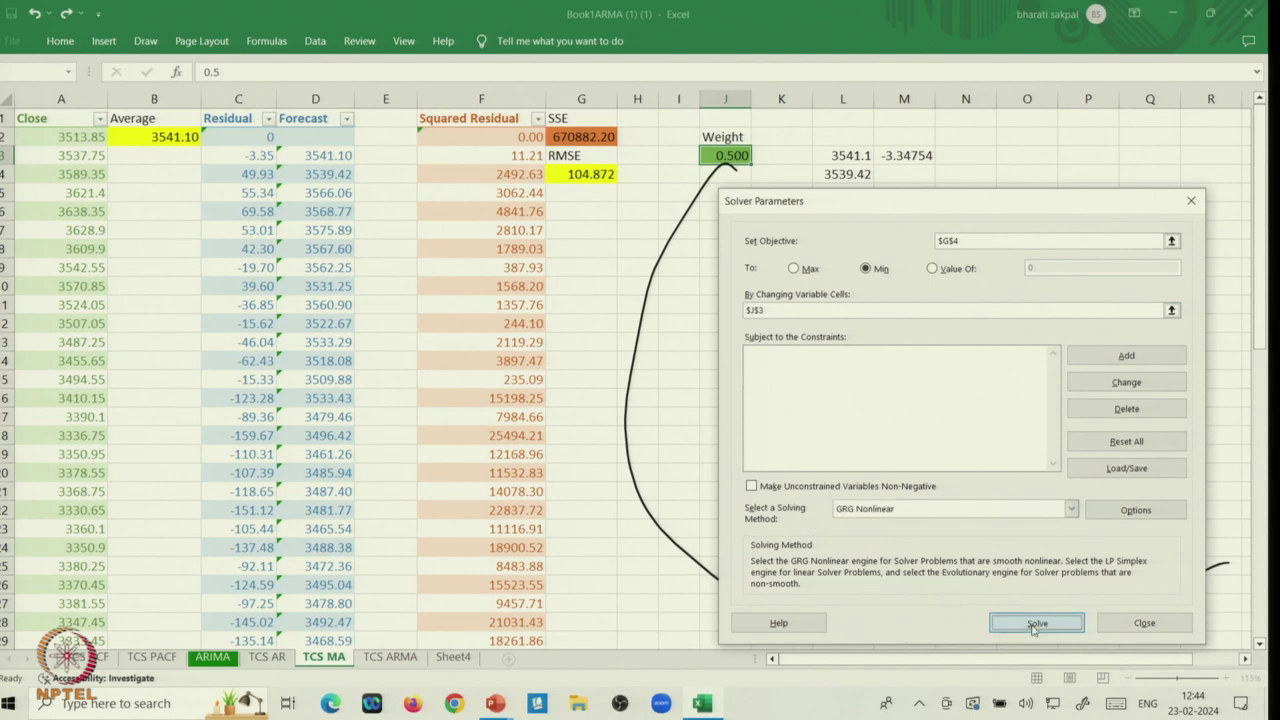
pyautogui.click(433, 385)
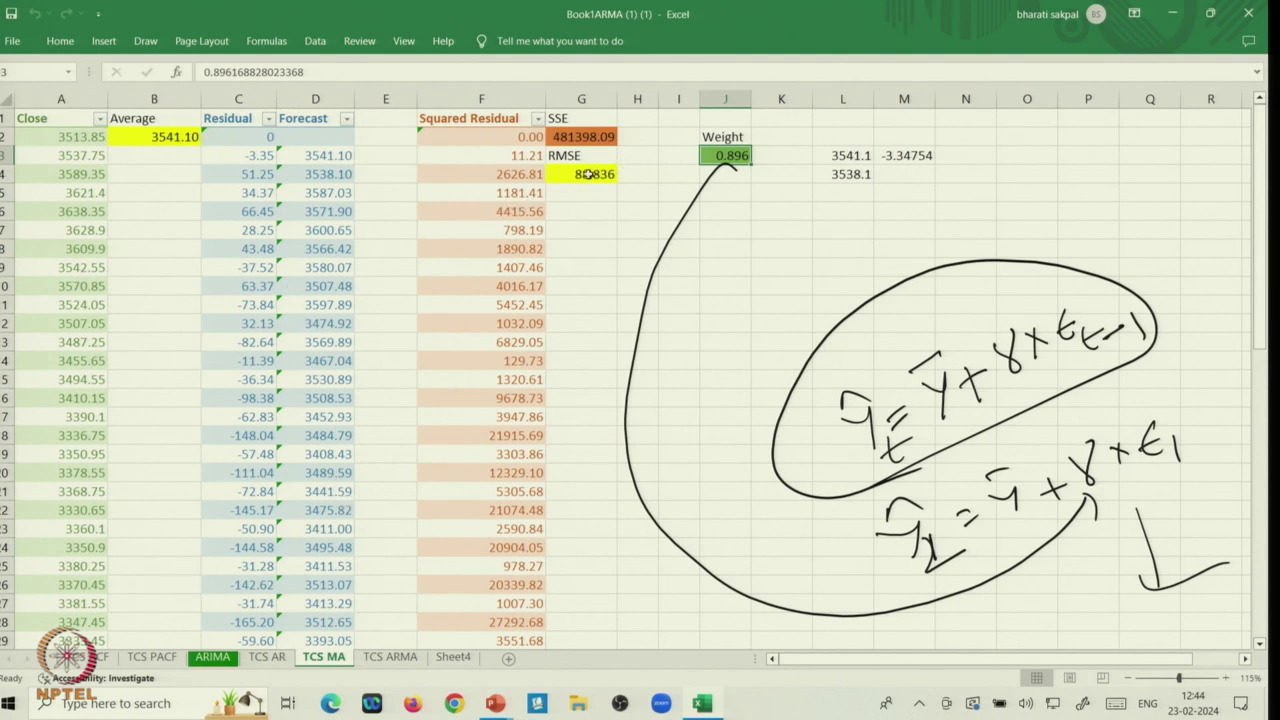
# Set the weight in J3 to 0.2 as a different starting value
pyautogui.doubleClick(732, 155)
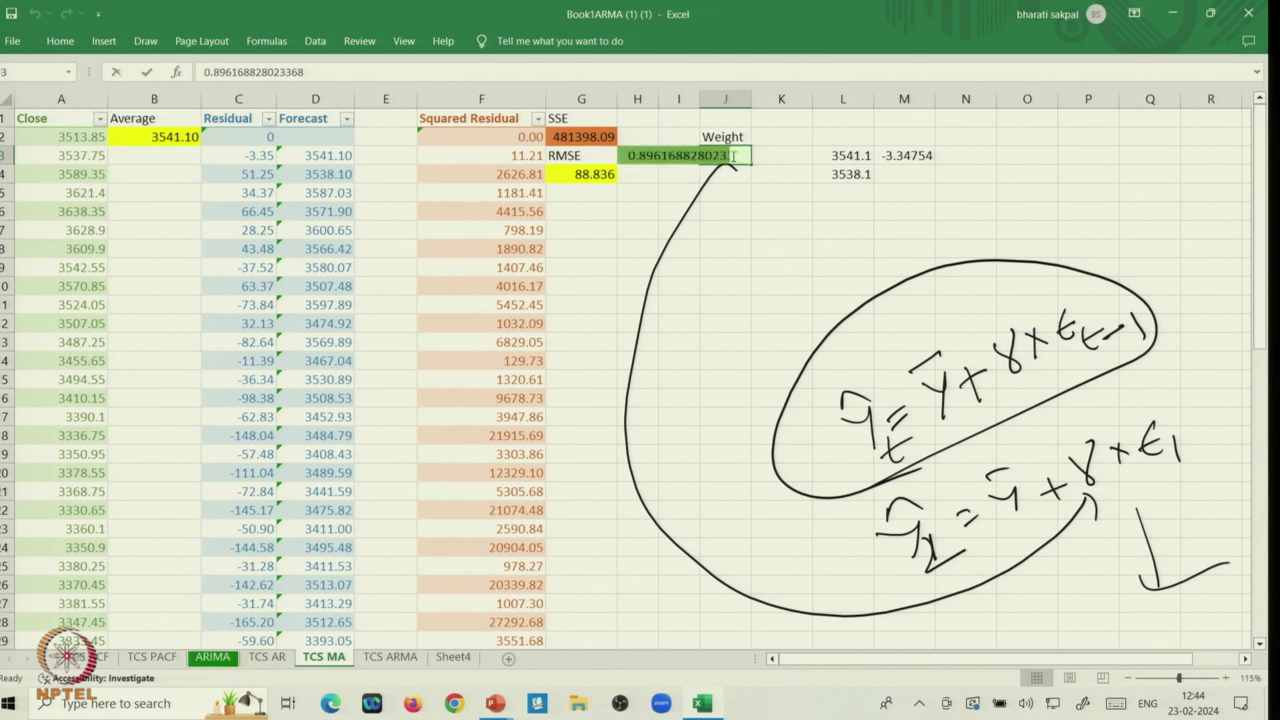
pyautogui.press('Escape')
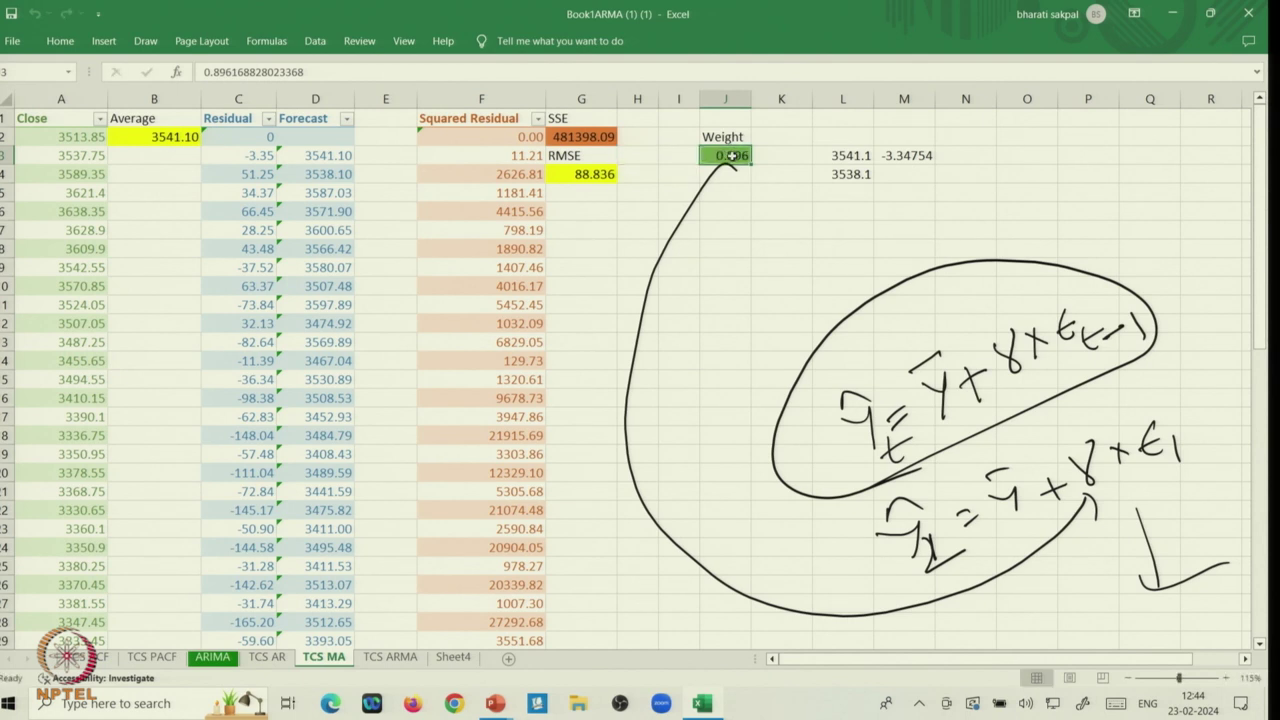
pyautogui.doubleClick(732, 156)
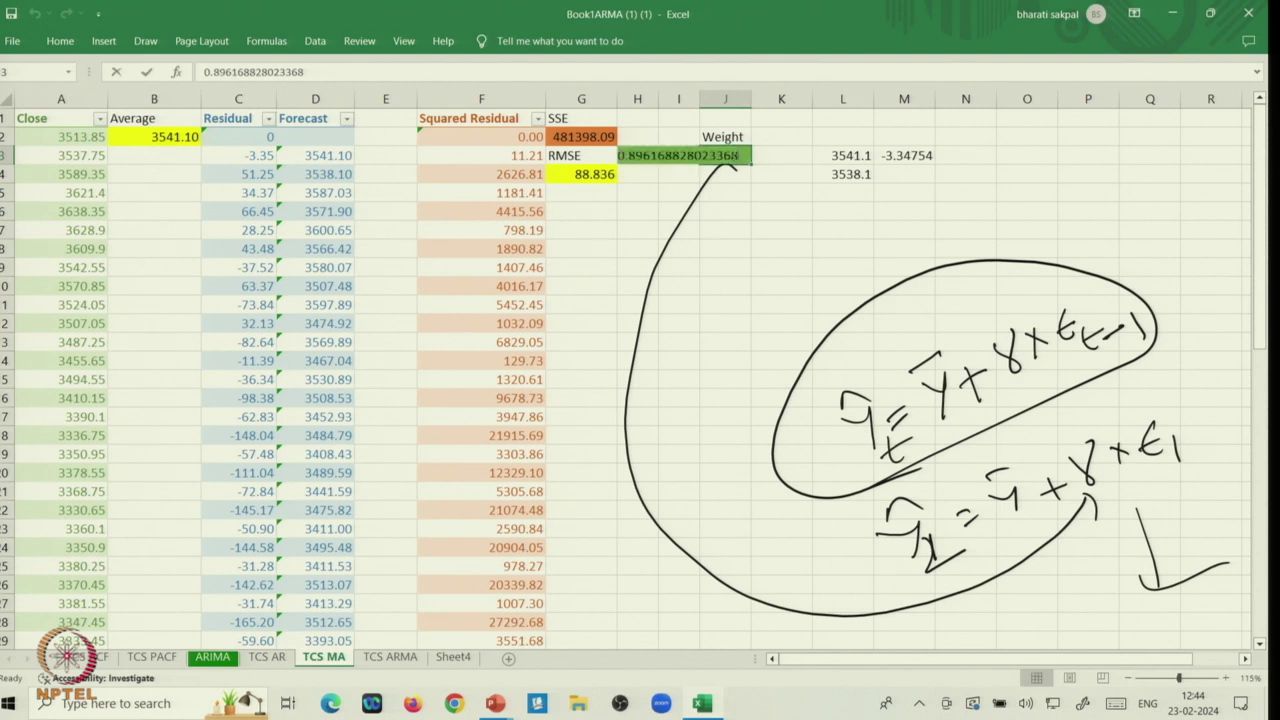
pyautogui.press('Escape')
pyautogui.write('.2')
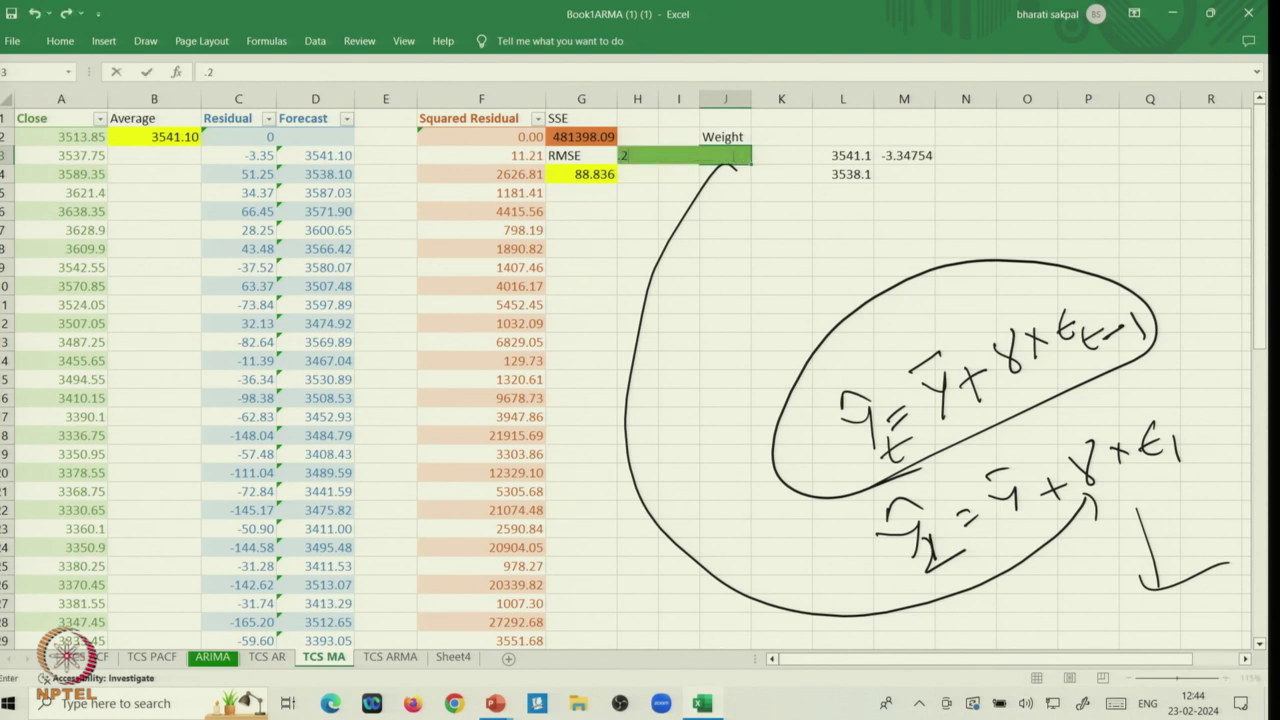
pyautogui.press('Return')
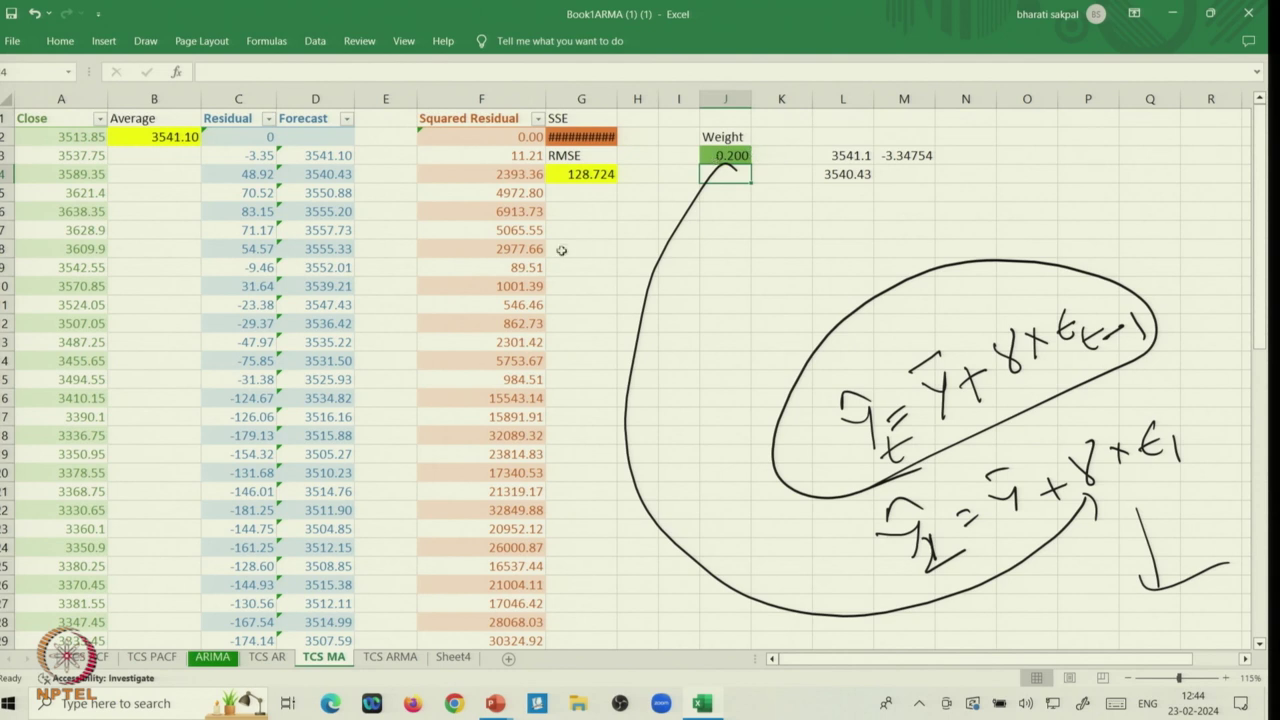
# Run Solver again to minimise the RMSE in $G$4 by changing $J$3, and keep the solution
pyautogui.click(738, 155)
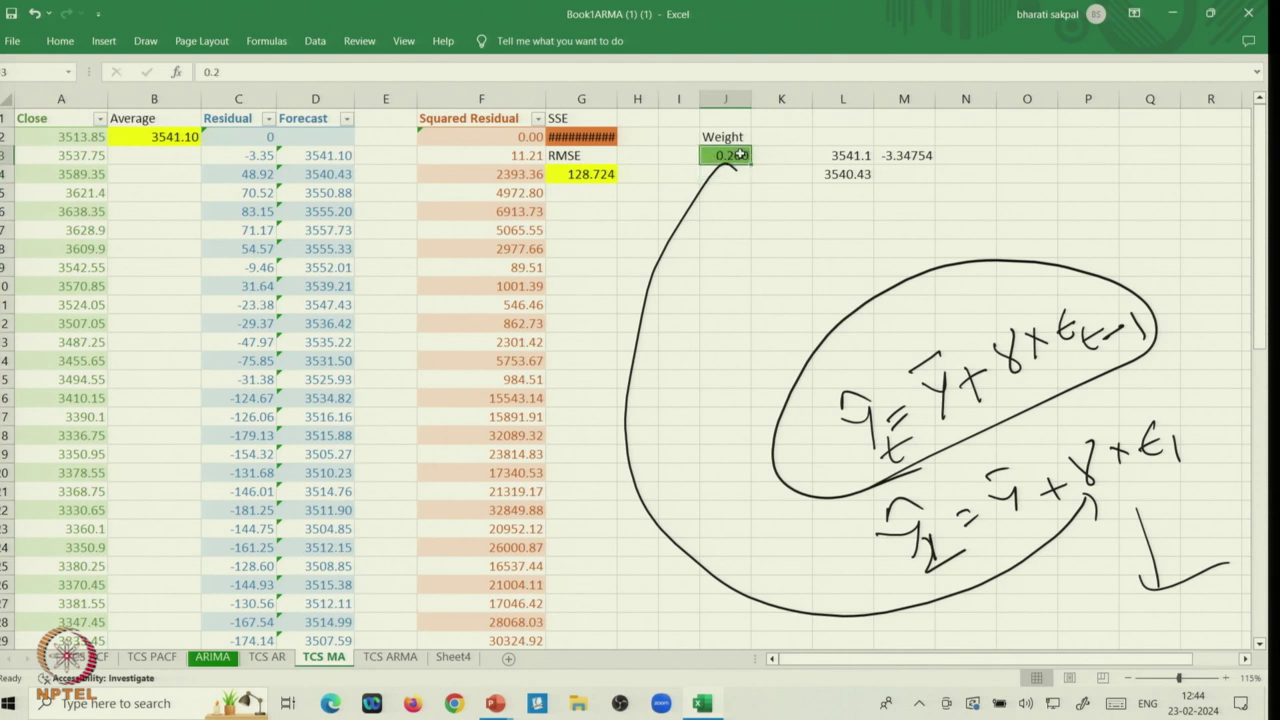
pyautogui.click(316, 45)
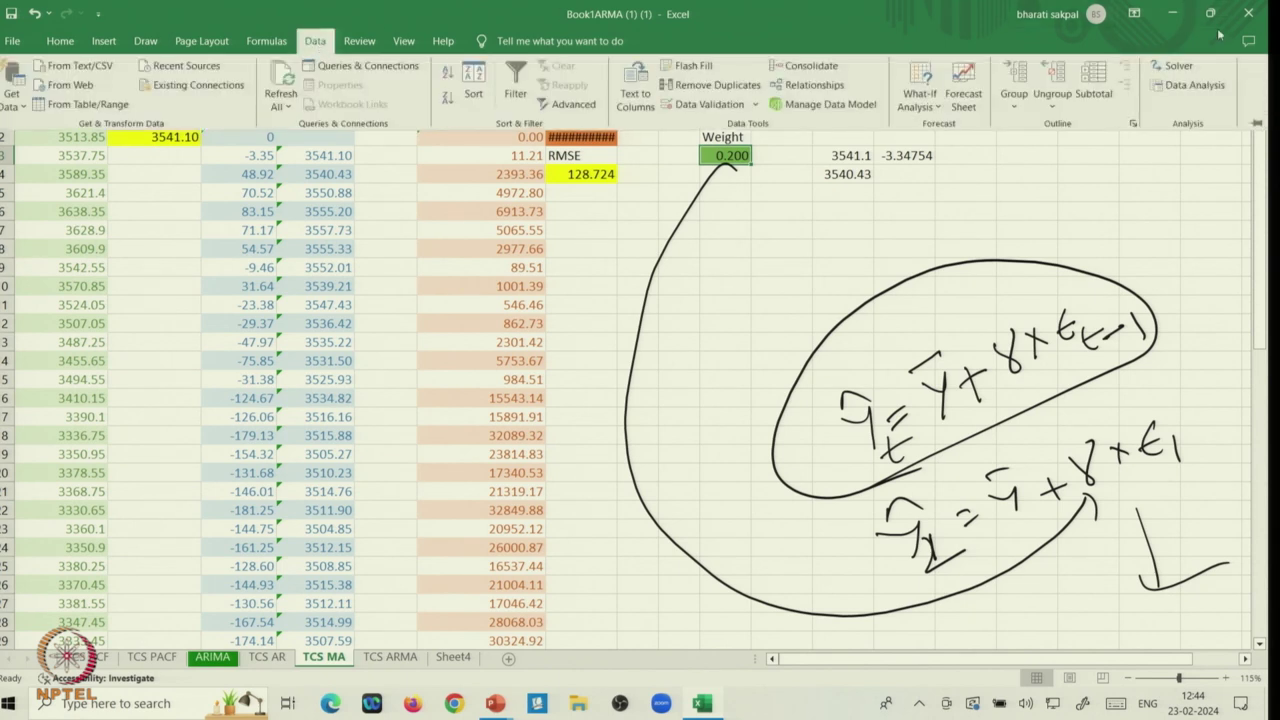
pyautogui.click(1181, 70)
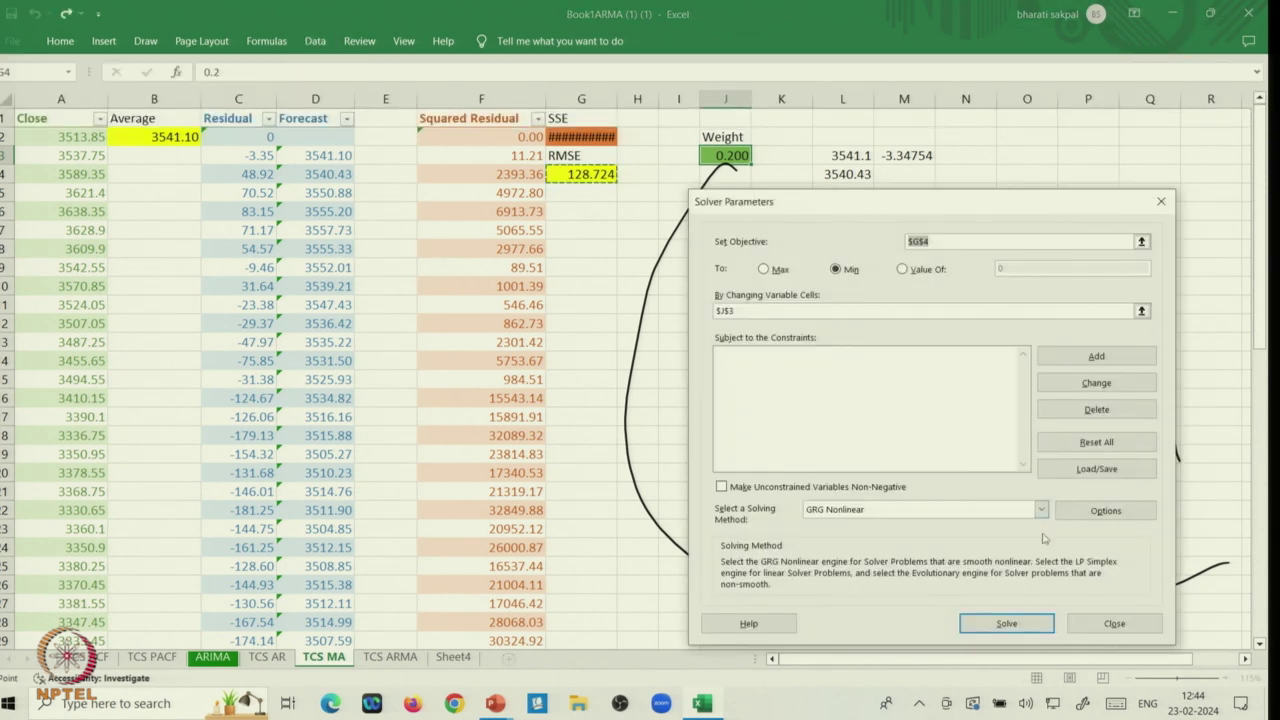
pyautogui.click(1007, 624)
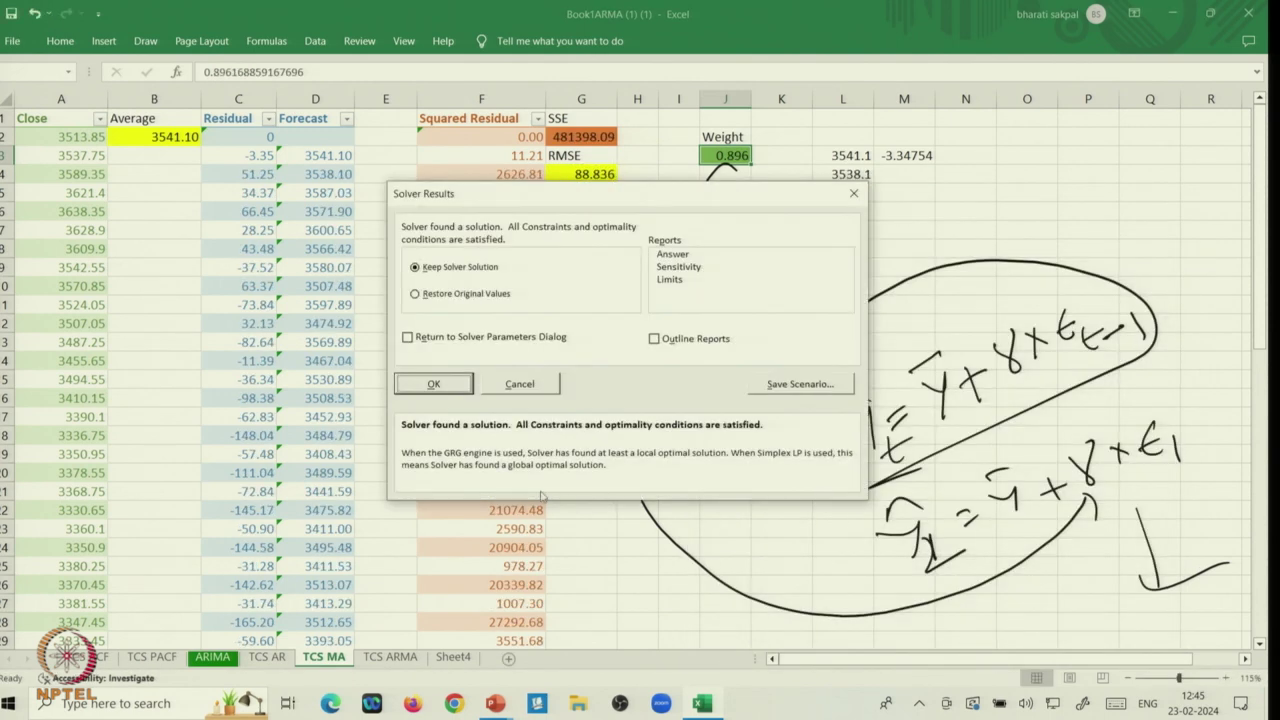
pyautogui.click(440, 388)
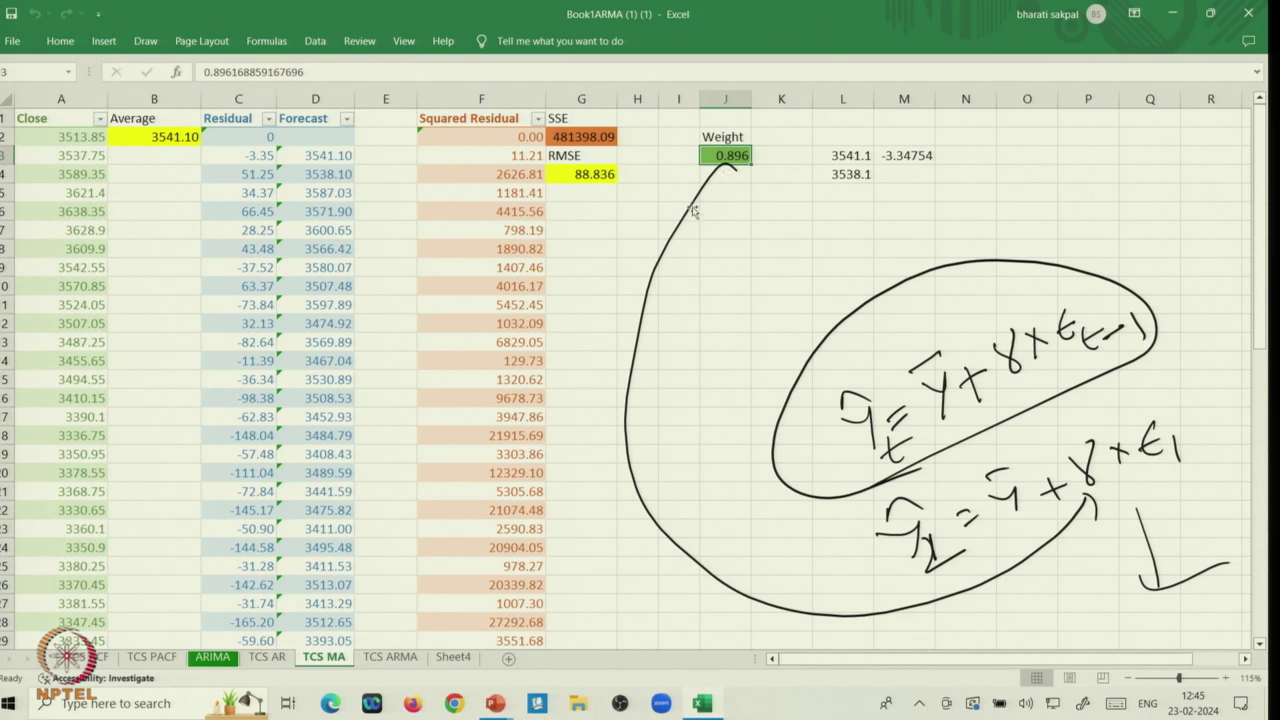
# Switch to the PowerPoint slide show, reveal the final MA(1) prediction, and underline the terms of its equation in ink
pyautogui.hotkey('alt', 'Tab')
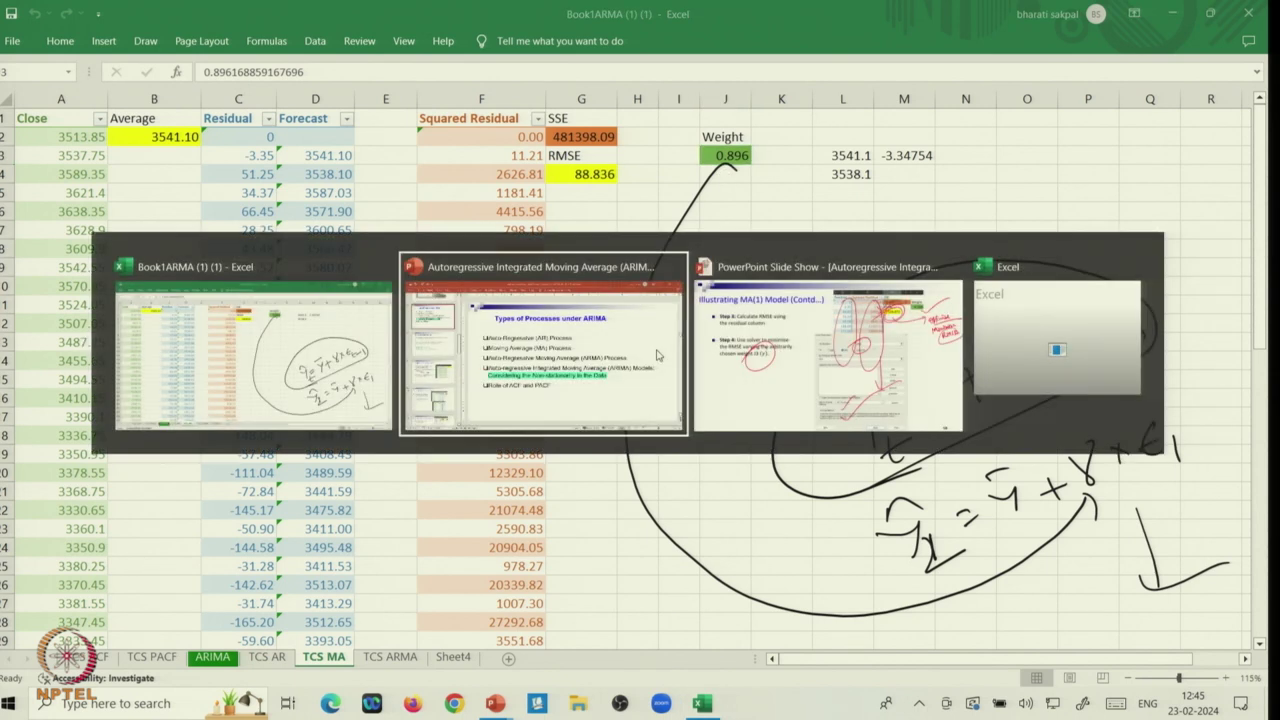
pyautogui.hotkey('alt', 'Tab')
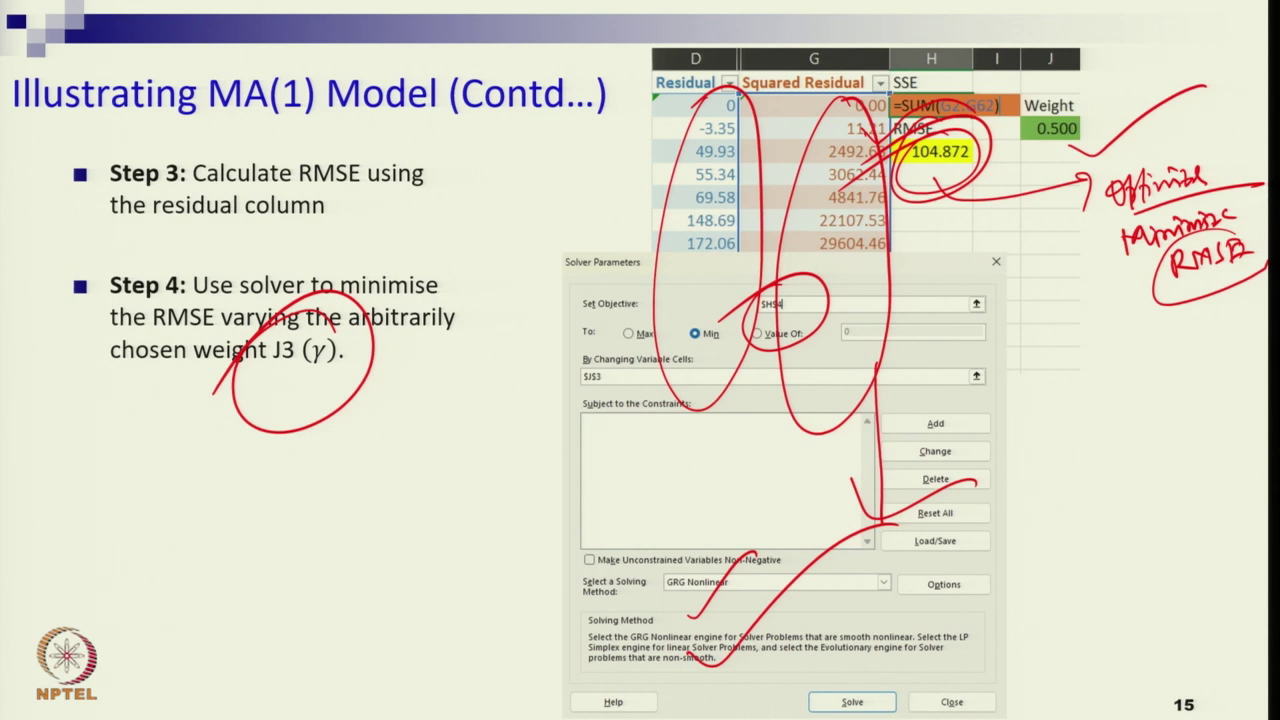
pyautogui.press('Right')
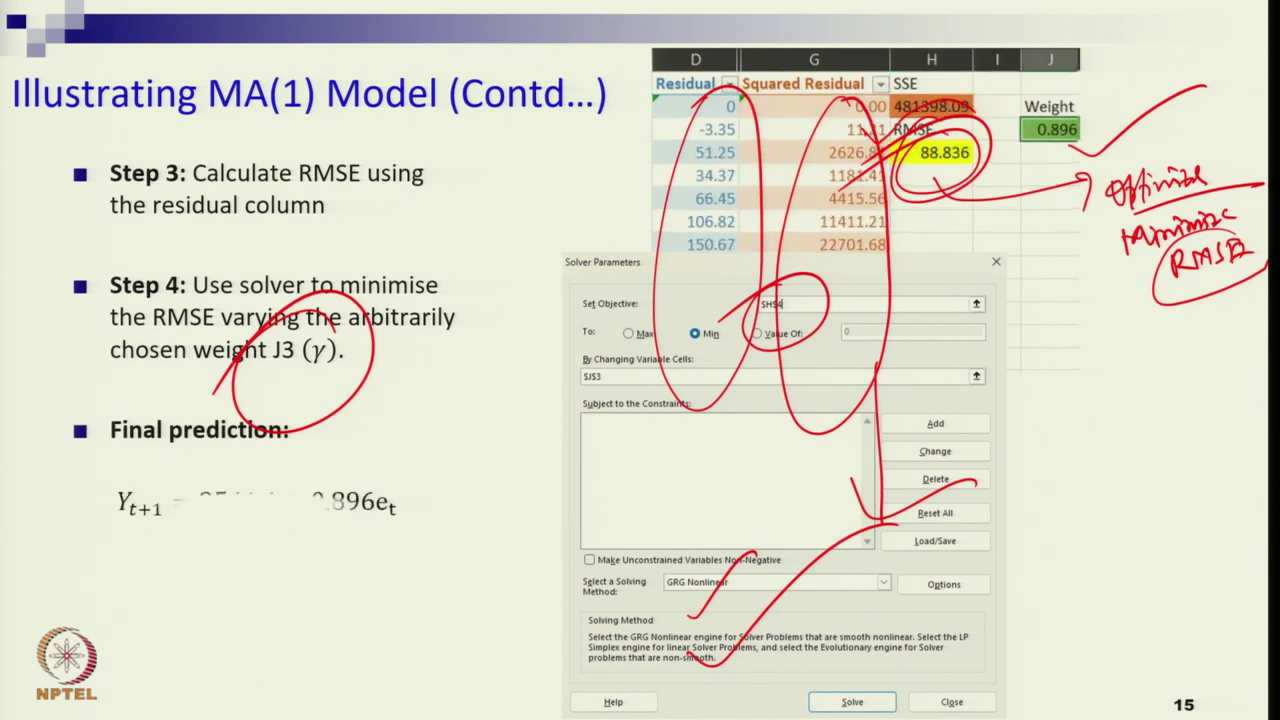
pyautogui.moveTo(204, 531)
pyautogui.mouseDown()
pyautogui.moveTo(260, 514)
pyautogui.moveTo(390, 530)
pyautogui.moveTo(421, 519)
pyautogui.moveTo(456, 627)
pyautogui.moveTo(486, 600)
pyautogui.mouseUp()
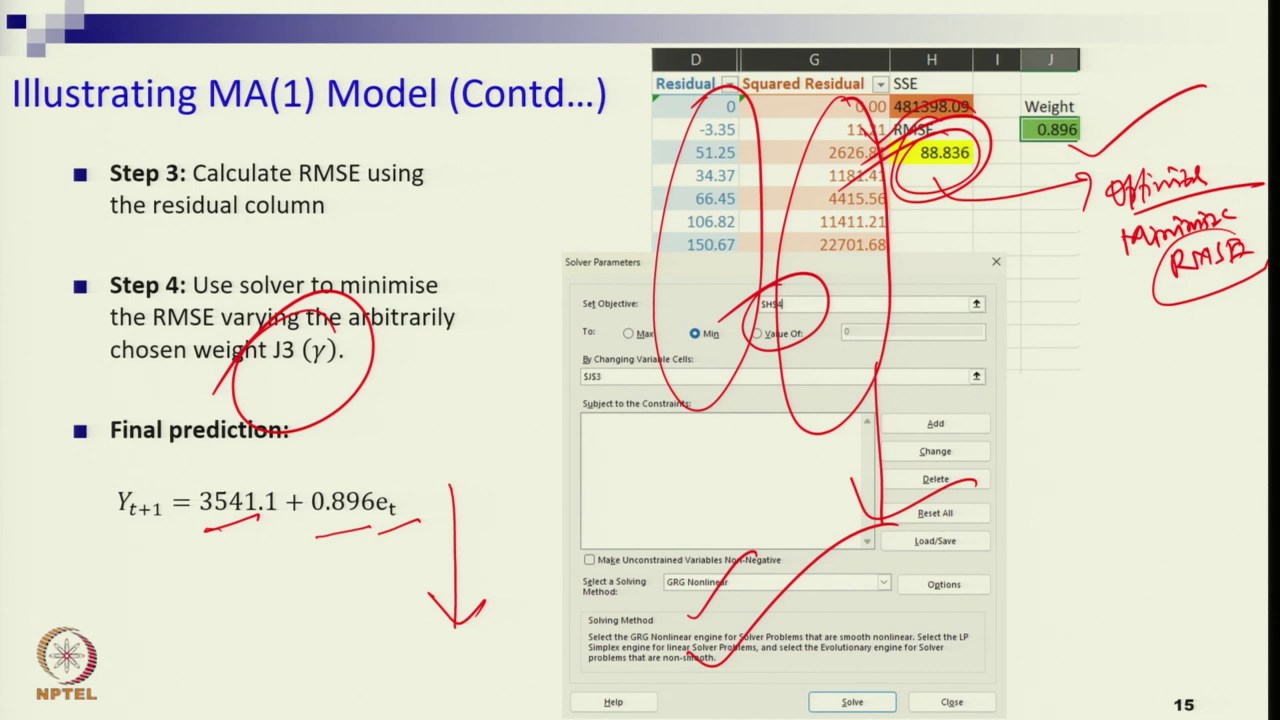
pyautogui.moveTo(364, 537); pyautogui.dragTo(436, 512)
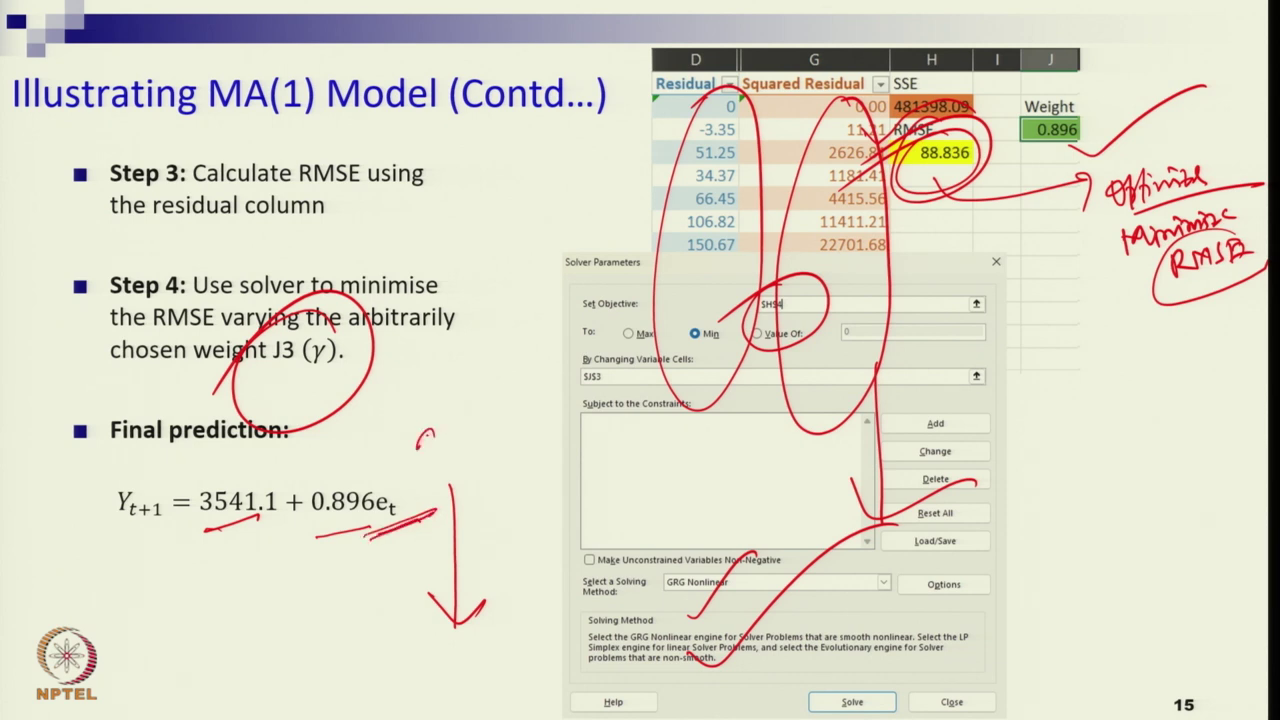